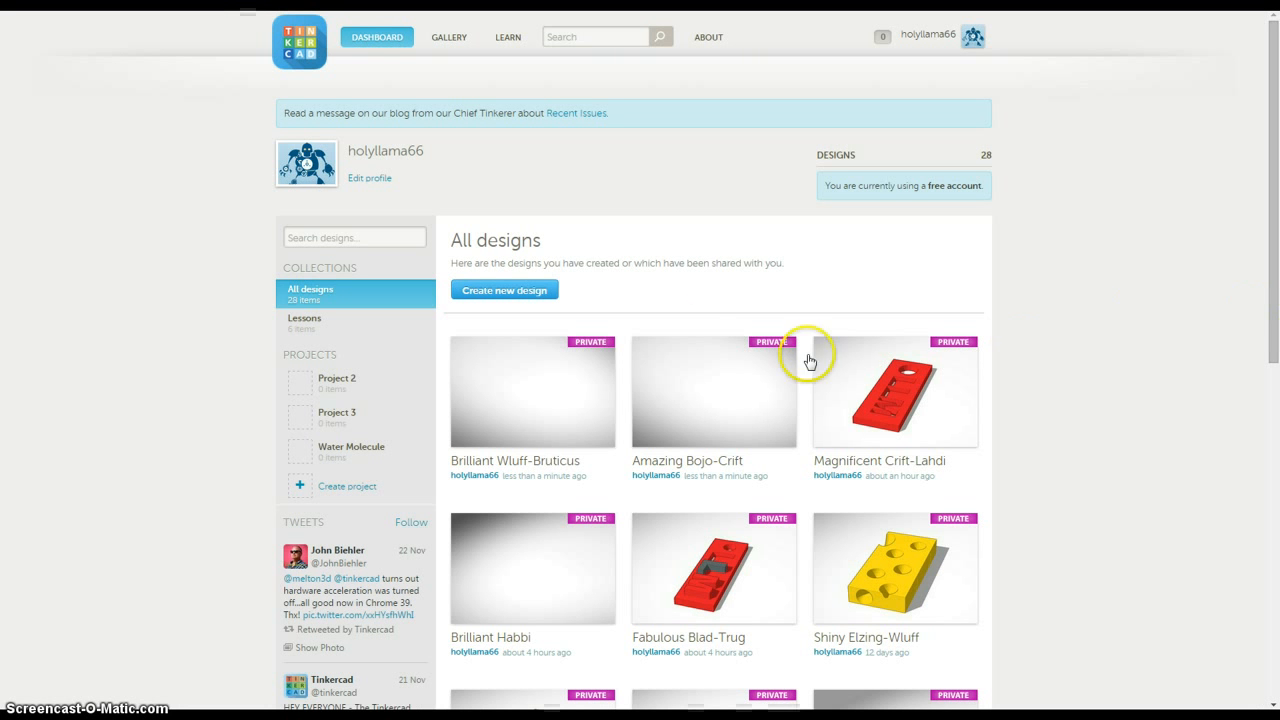
Step: Create a new design and place three separate spheres in a triangle on the workplane
{"action": "left_click", "coordinate": [535, 291]}
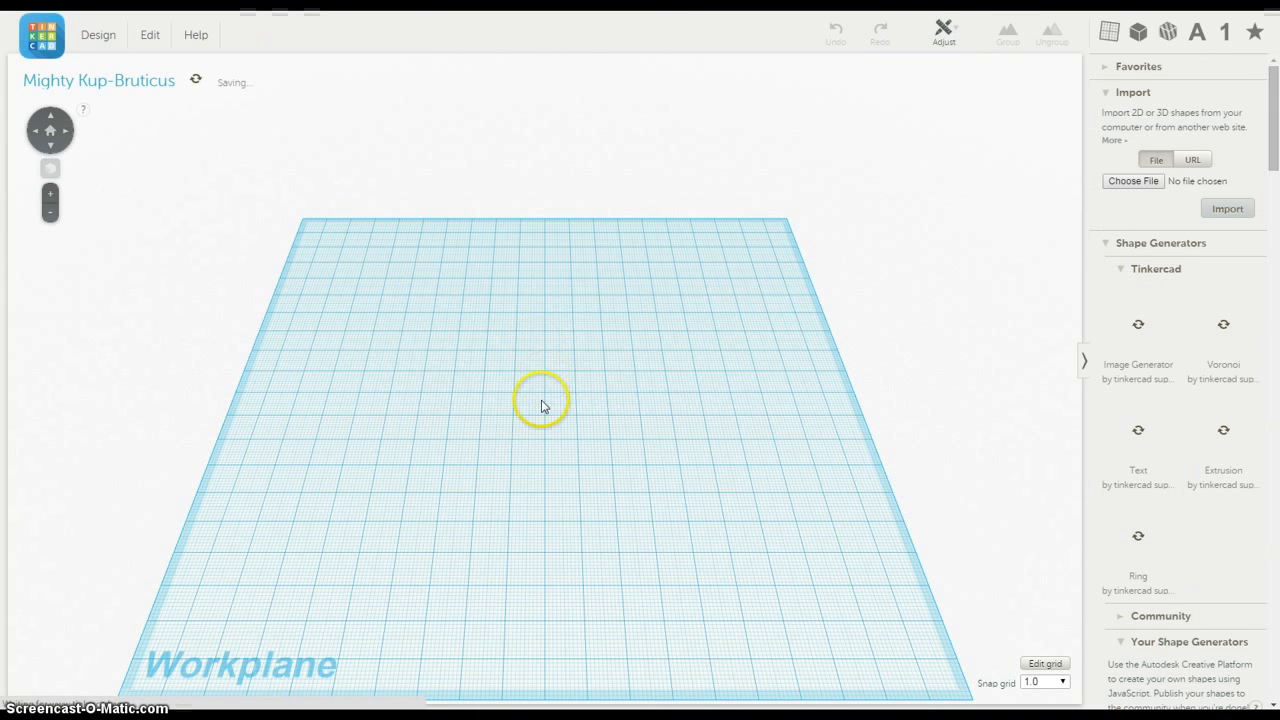
{"action": "right_click_drag", "start_coordinate": [557, 470], "coordinate": [606, 429]}
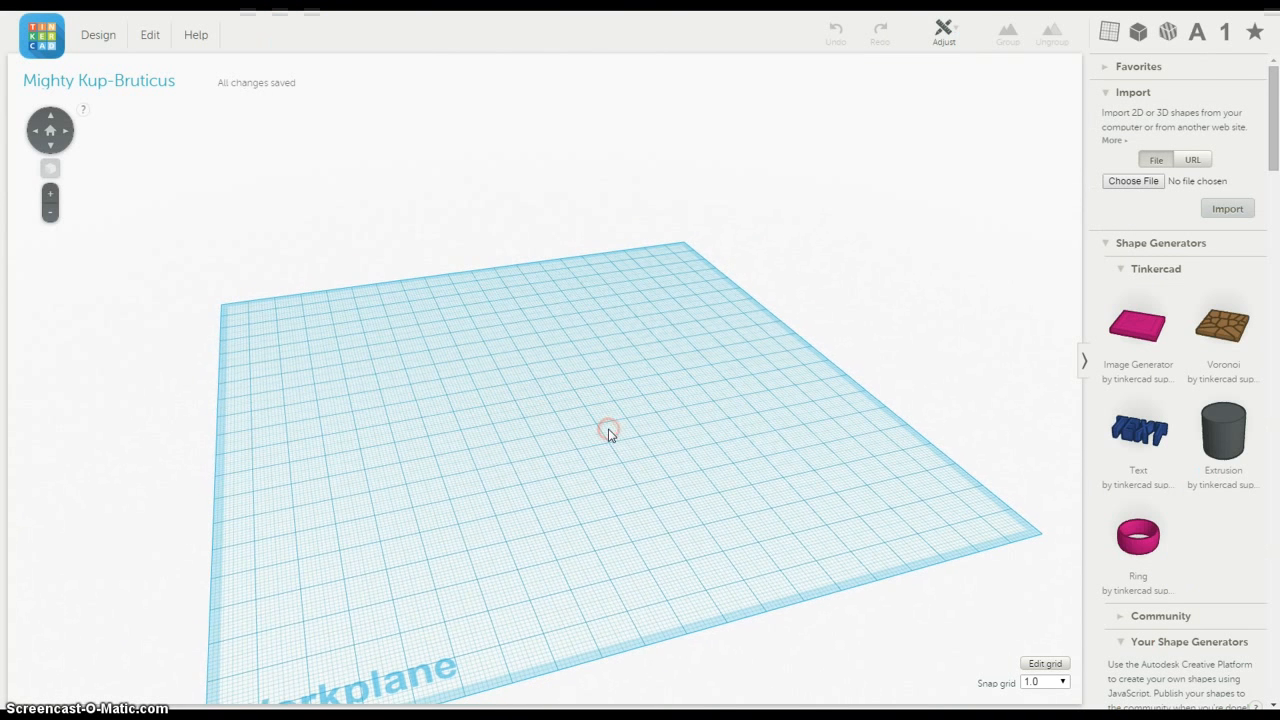
{"action": "left_click", "coordinate": [1138, 32]}
{"action": "left_click_drag", "start_coordinate": [1220, 300], "coordinate": [486, 447]}
{"action": "left_click_drag", "start_coordinate": [1220, 300], "coordinate": [548, 365]}
{"action": "scroll", "coordinate": [560, 370], "scroll_direction": "up", "scroll_amount": 2}
{"action": "scroll", "coordinate": [561, 368], "scroll_direction": "up", "scroll_amount": 3}
{"action": "left_click_drag", "start_coordinate": [431, 429], "coordinate": [377, 366]}
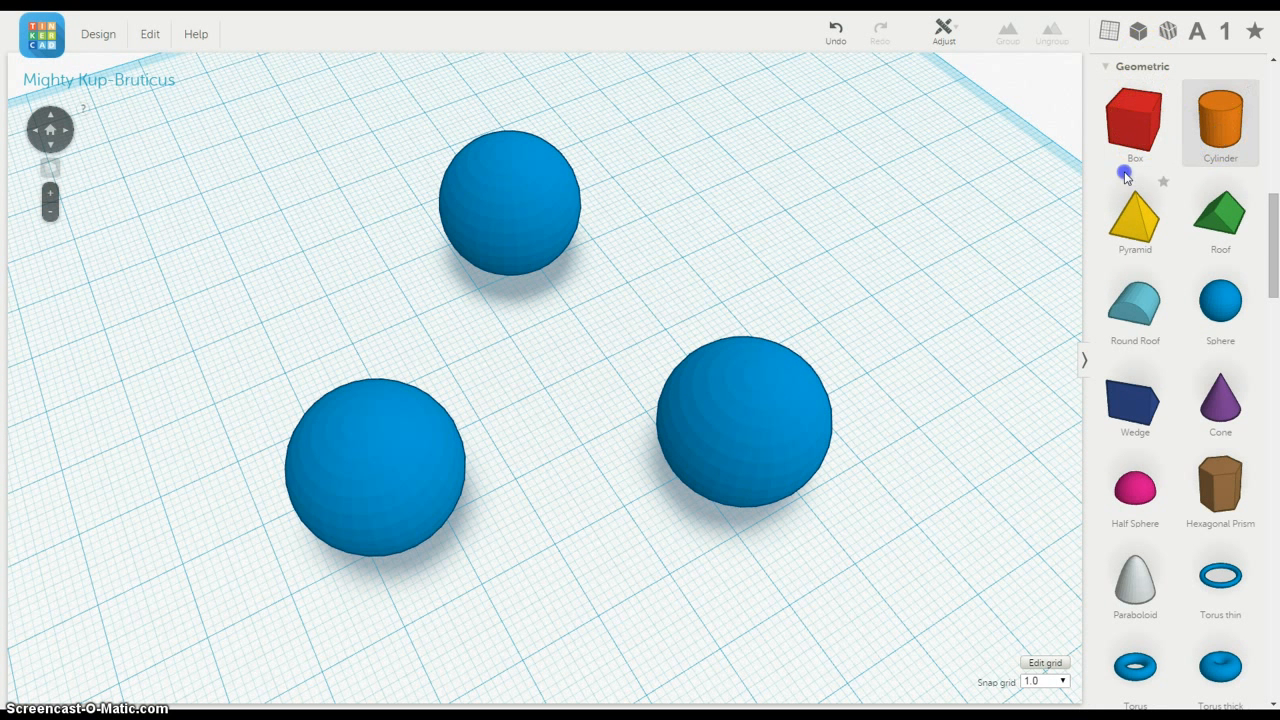
Step: Add a cylinder beside the spheres, lay it on its side and slim it to a bar about 6 mm wide and 27 mm long
{"action": "left_click_drag", "start_coordinate": [1125, 175], "coordinate": [821, 260]}
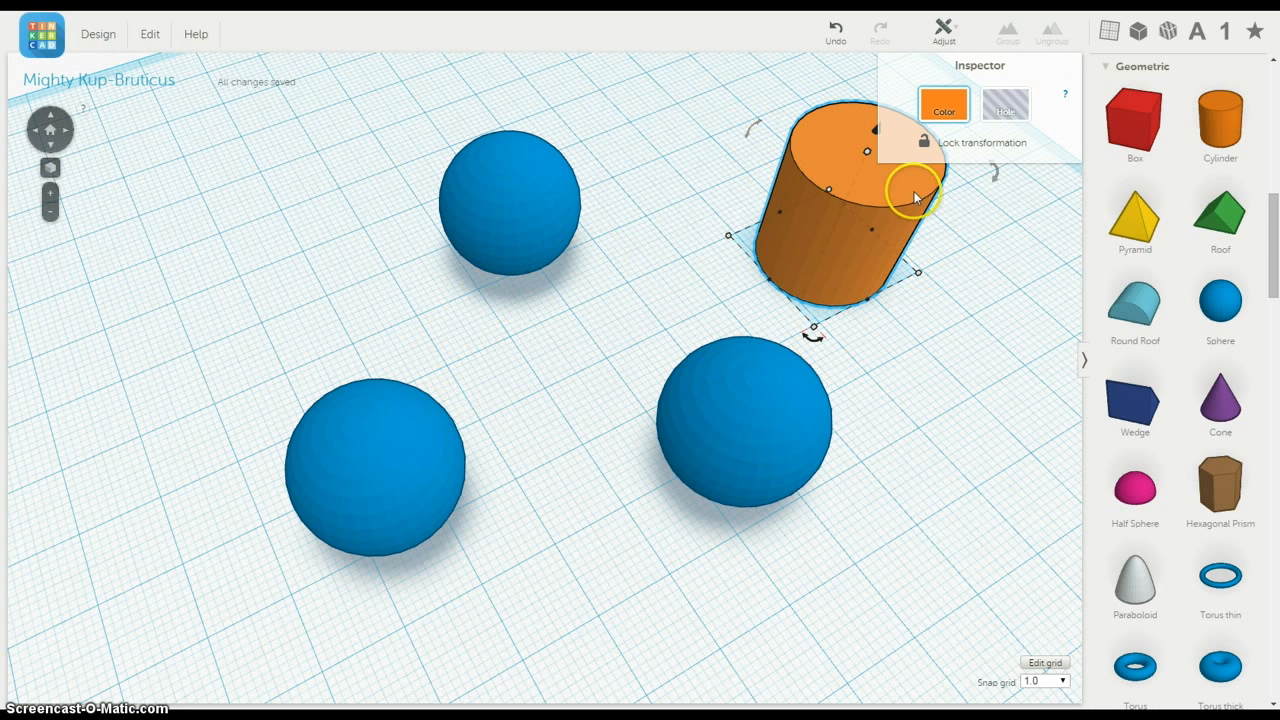
{"action": "left_click_drag", "start_coordinate": [998, 183], "coordinate": [931, 326]}
{"action": "left_click_drag", "start_coordinate": [870, 152], "coordinate": [849, 190]}
{"action": "left_click_drag", "start_coordinate": [725, 231], "coordinate": [783, 217]}
{"action": "left_click_drag", "start_coordinate": [885, 185], "coordinate": [876, 208]}
{"action": "left_click_drag", "start_coordinate": [792, 219], "coordinate": [759, 190]}
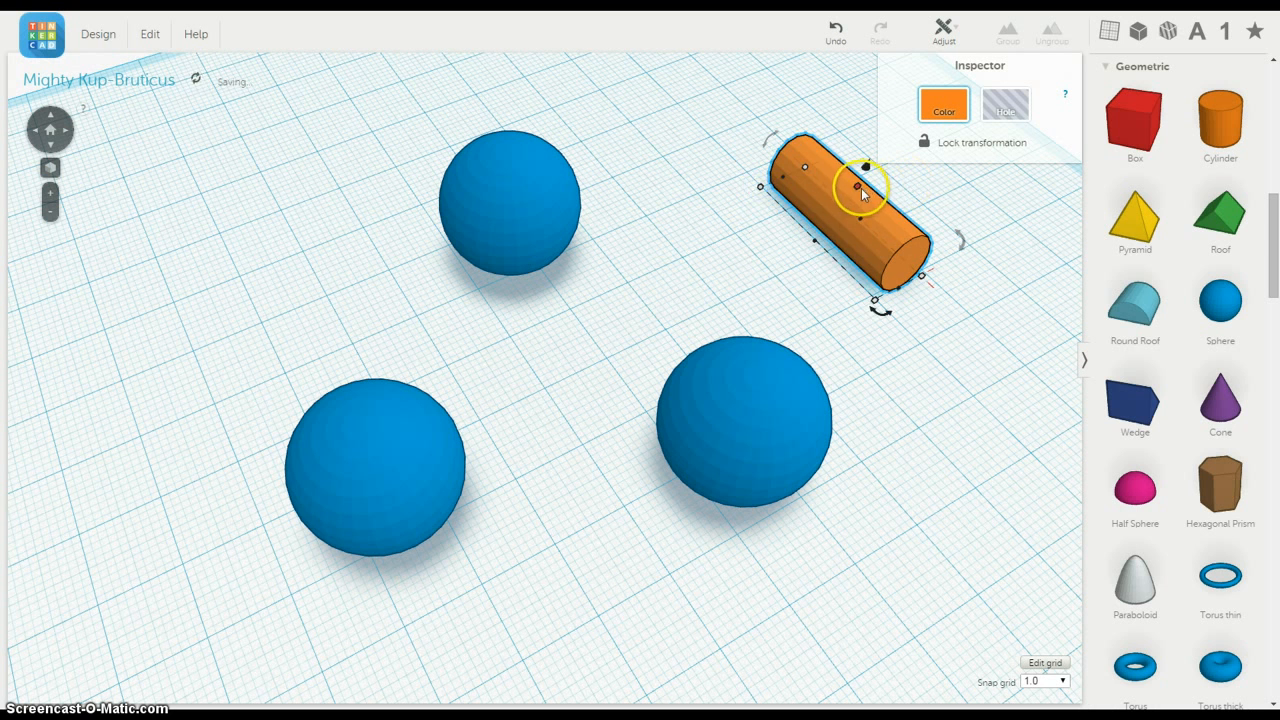
{"action": "left_click_drag", "start_coordinate": [856, 188], "coordinate": [855, 198]}
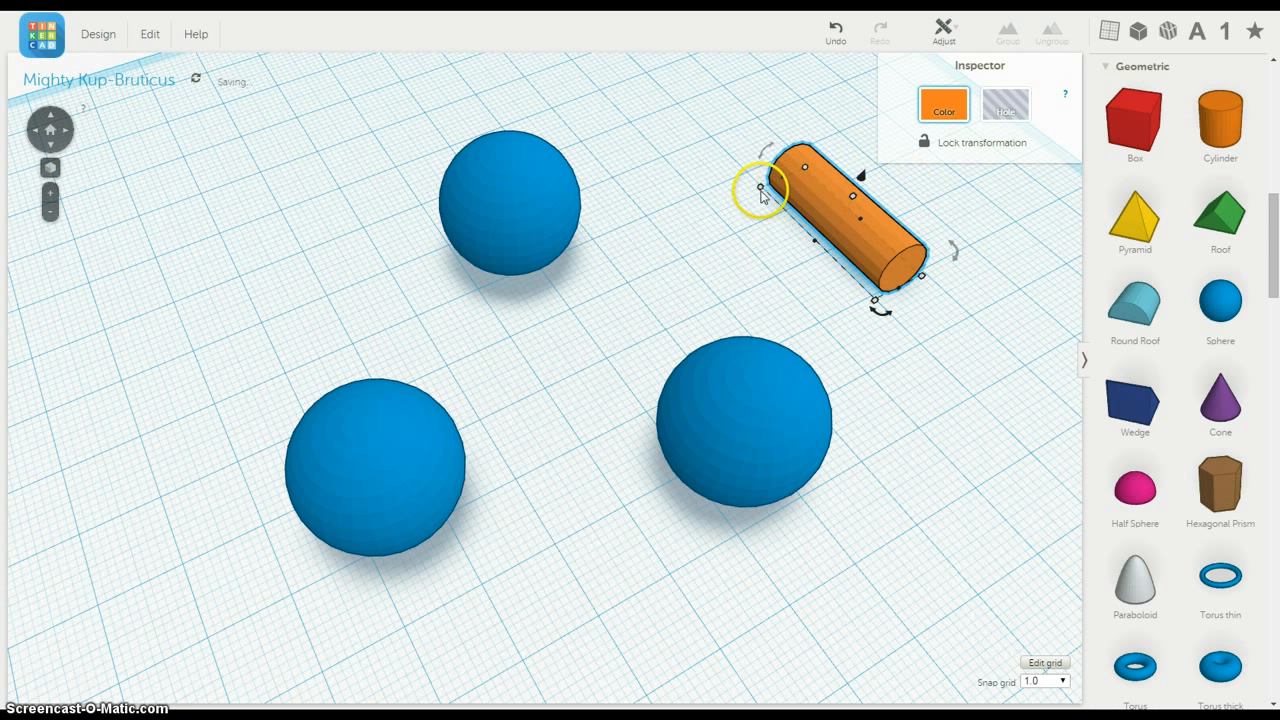
{"action": "left_click_drag", "start_coordinate": [757, 189], "coordinate": [771, 192]}
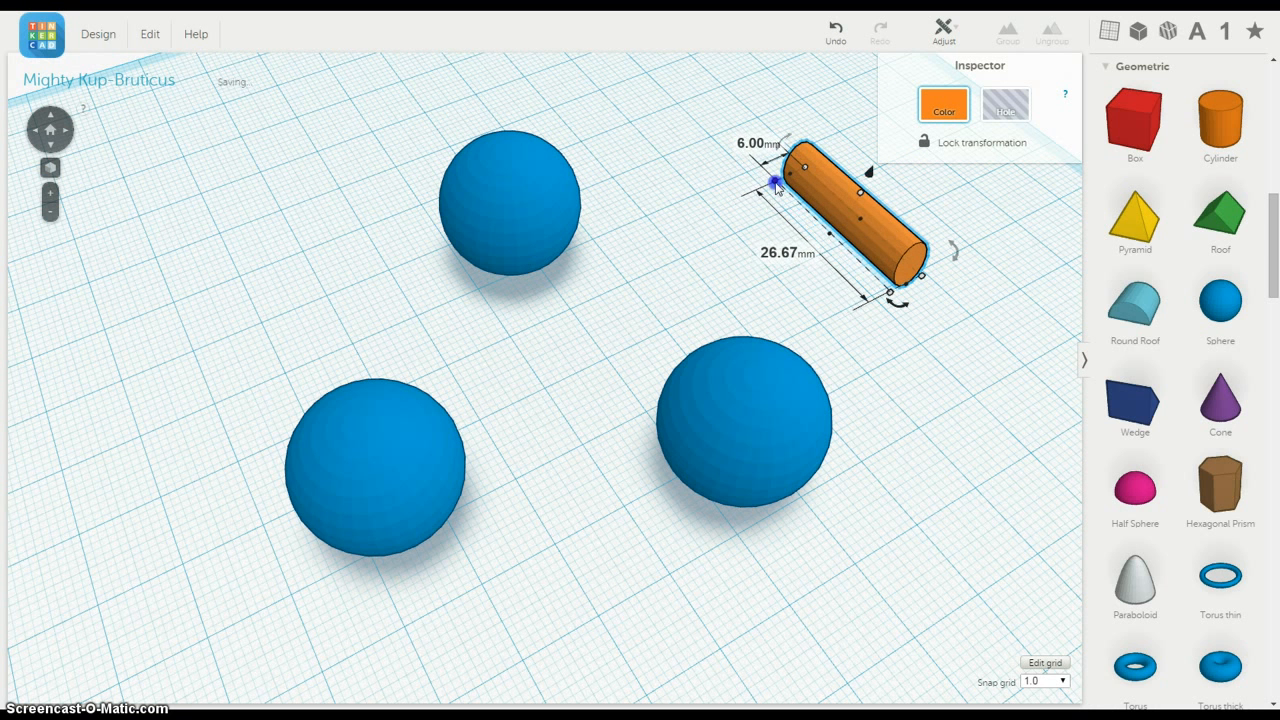
Step: Move the cylinder into the gap between two of the spheres and raise it off the workplane to about their mid-height
{"action": "right_click", "coordinate": [880, 226]}
{"action": "left_click_drag", "start_coordinate": [881, 224], "coordinate": [632, 338]}
{"action": "right_click_drag", "start_coordinate": [600, 420], "coordinate": [815, 360]}
{"action": "right_click_drag", "start_coordinate": [537, 393], "coordinate": [523, 420]}
{"action": "left_click", "coordinate": [531, 322]}
{"action": "scroll", "coordinate": [530, 330], "scroll_direction": "up", "scroll_amount": 5}
{"action": "scroll", "coordinate": [531, 331], "scroll_direction": "up", "scroll_amount": 2}
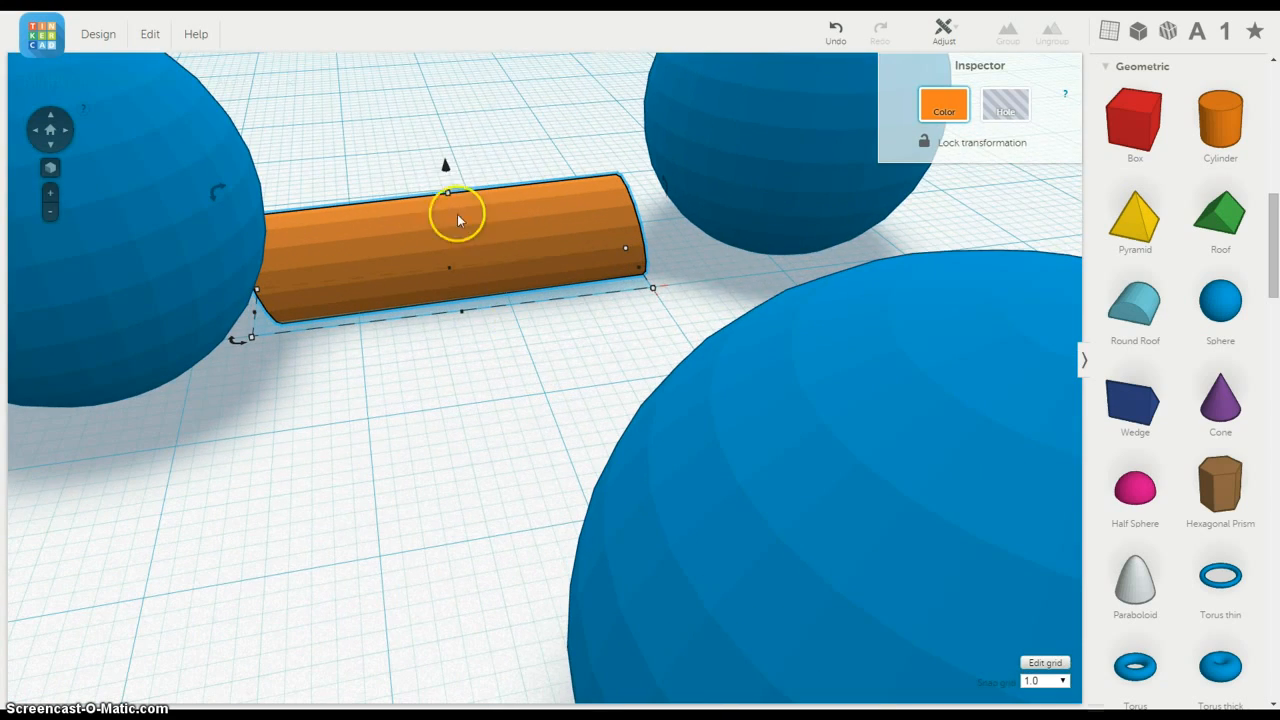
{"action": "mouse_move", "coordinate": [448, 170]}
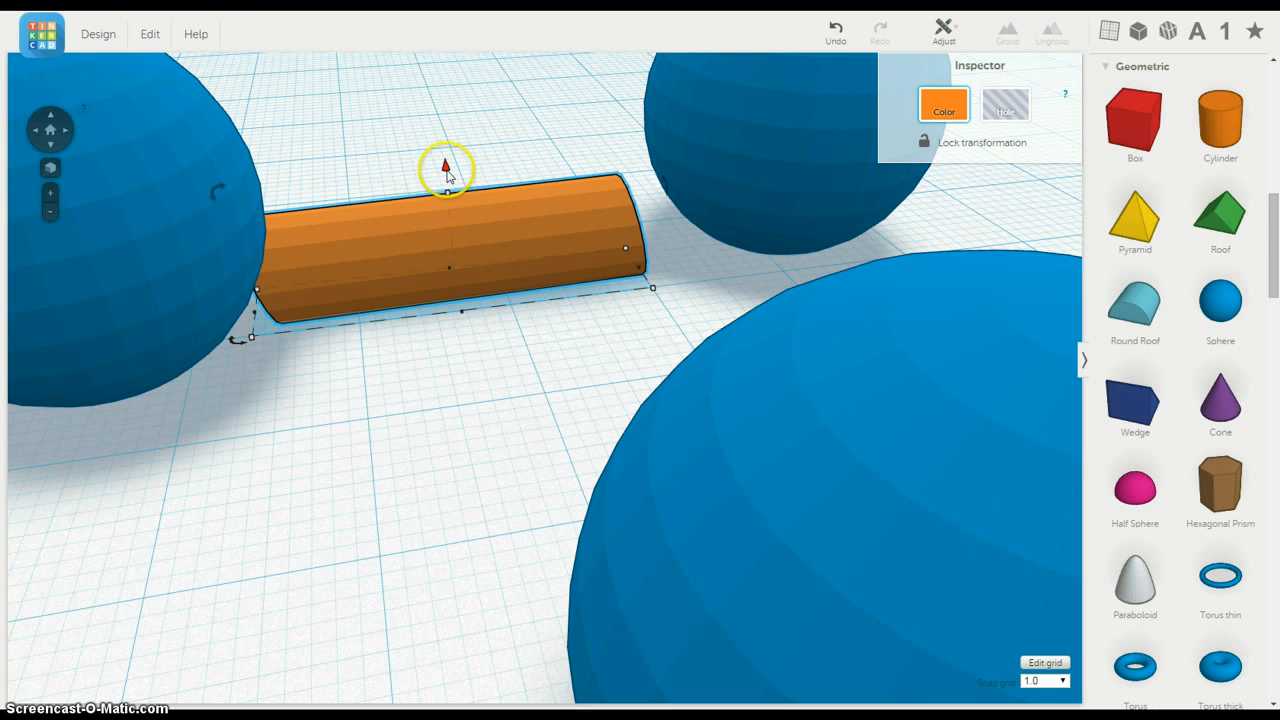
{"action": "left_click_drag", "start_coordinate": [447, 163], "coordinate": [473, 36]}
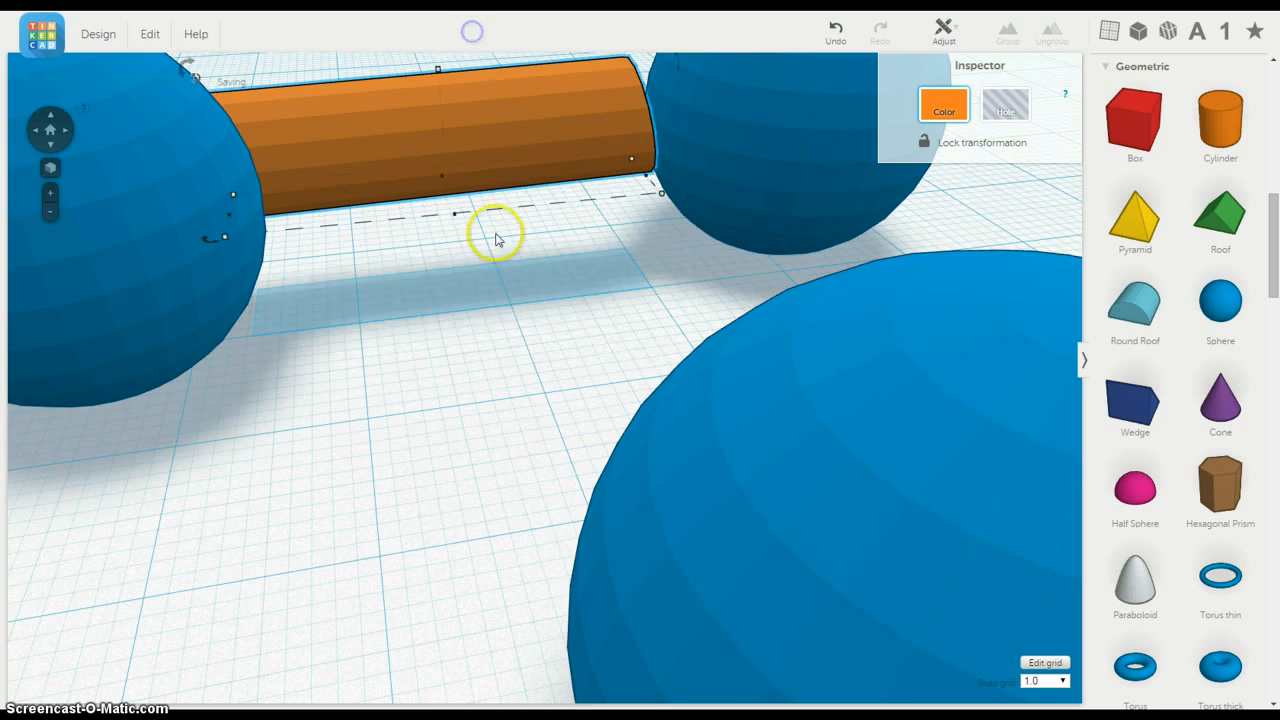
Step: Lengthen the raised cylinder in both directions so its ends run into the two spheres
{"action": "right_click_drag", "start_coordinate": [494, 234], "coordinate": [440, 337]}
{"action": "scroll", "coordinate": [503, 247], "scroll_direction": "down", "scroll_amount": 5}
{"action": "scroll", "coordinate": [500, 243], "scroll_direction": "up", "scroll_amount": 2}
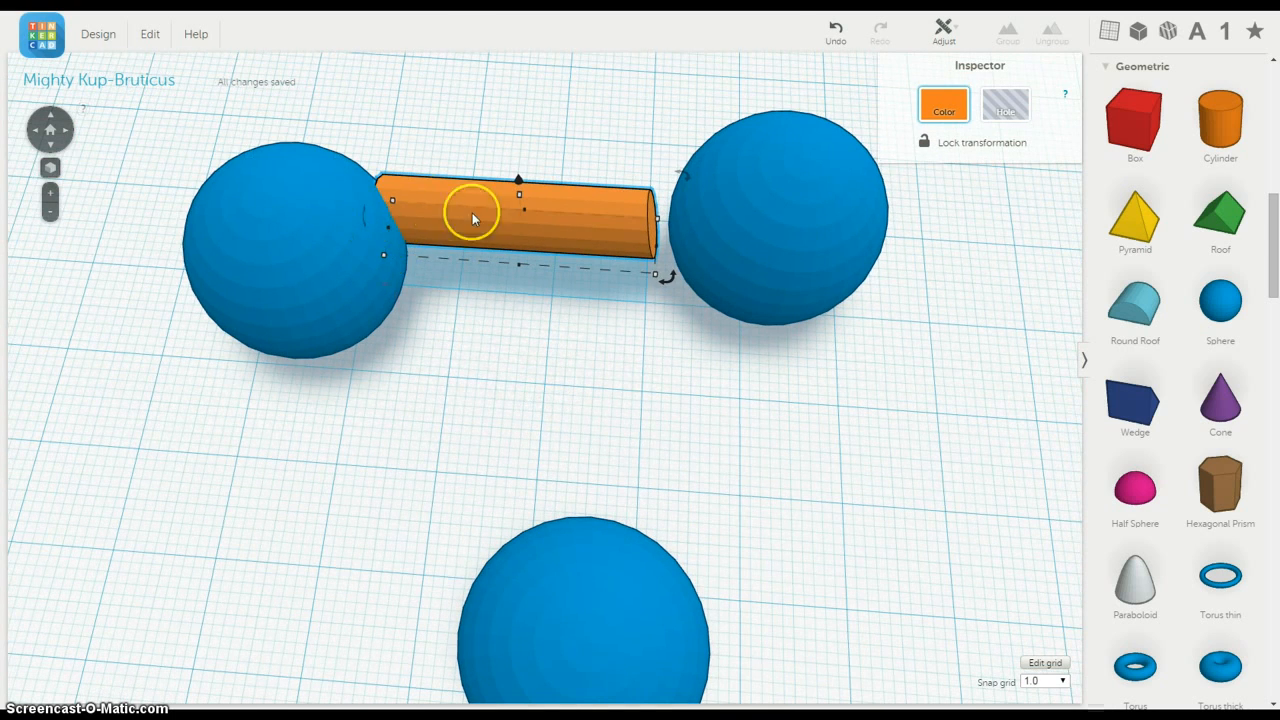
{"action": "left_click_drag", "start_coordinate": [473, 218], "coordinate": [397, 287]}
{"action": "right_click_drag", "start_coordinate": [457, 314], "coordinate": [455, 240]}
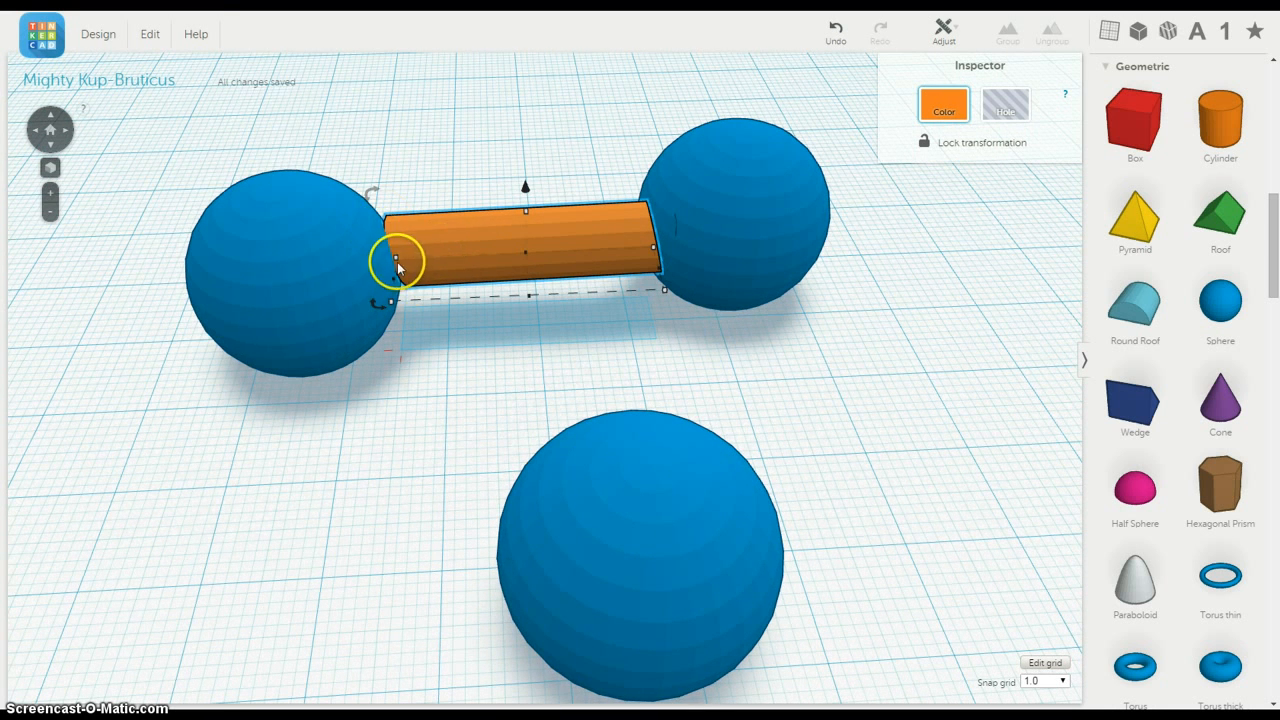
{"action": "left_click_drag", "start_coordinate": [397, 265], "coordinate": [364, 266]}
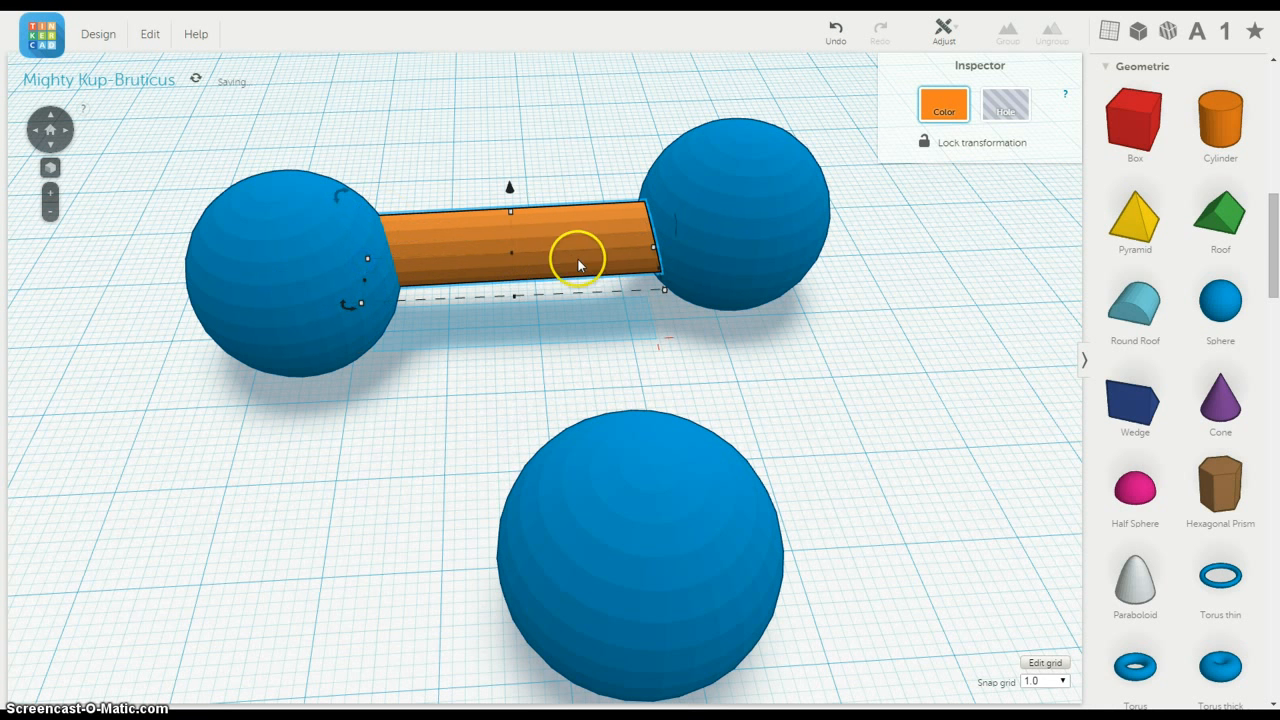
{"action": "left_click_drag", "start_coordinate": [651, 255], "coordinate": [696, 245]}
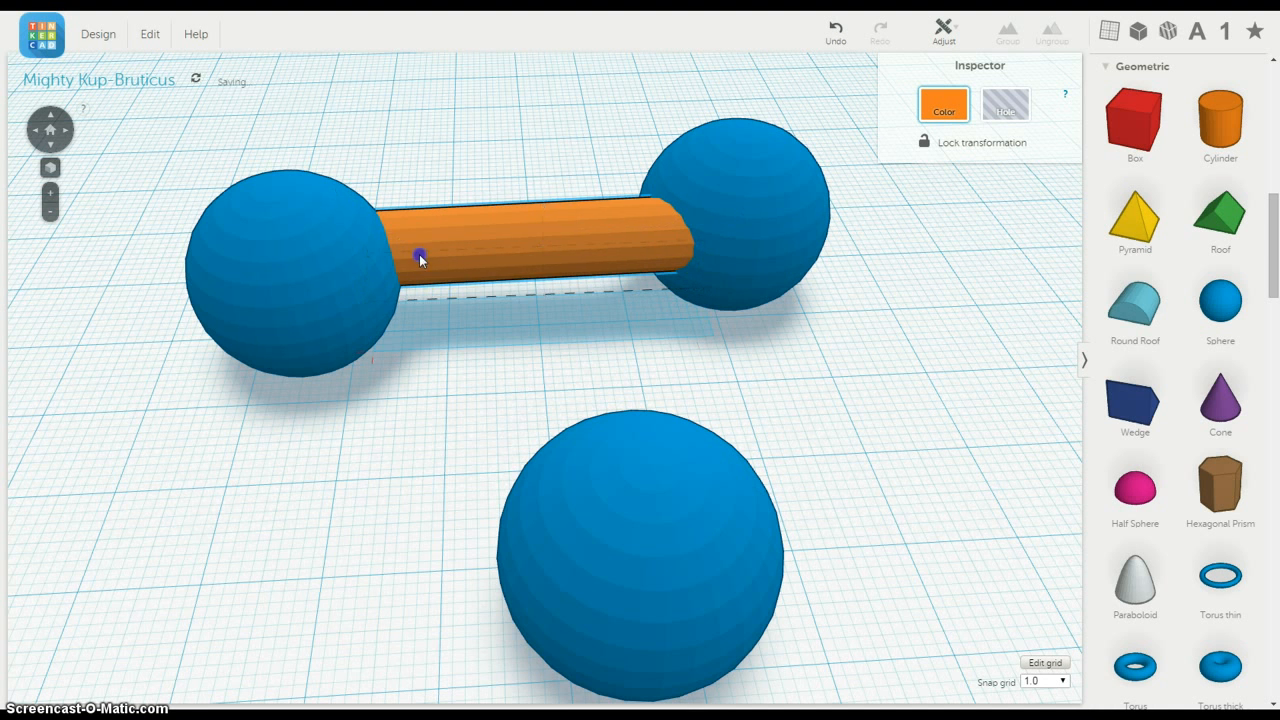
Step: Shift the two spheres so they are centred on the ends of the cylinder
{"action": "right_click_drag", "start_coordinate": [500, 217], "coordinate": [496, 250]}
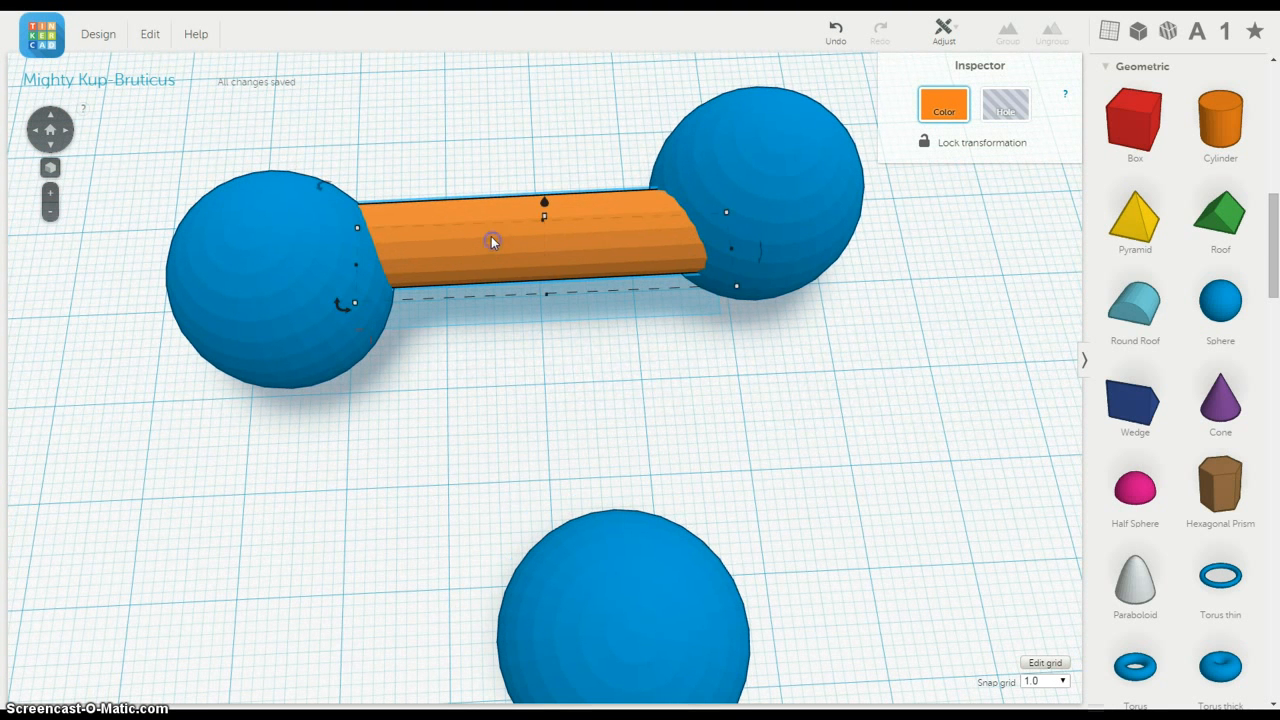
{"action": "left_click_drag", "start_coordinate": [757, 211], "coordinate": [757, 243]}
{"action": "left_click_drag", "start_coordinate": [289, 281], "coordinate": [271, 251]}
{"action": "left_click", "coordinate": [585, 163]}
{"action": "right_click_drag", "start_coordinate": [562, 337], "coordinate": [585, 393]}
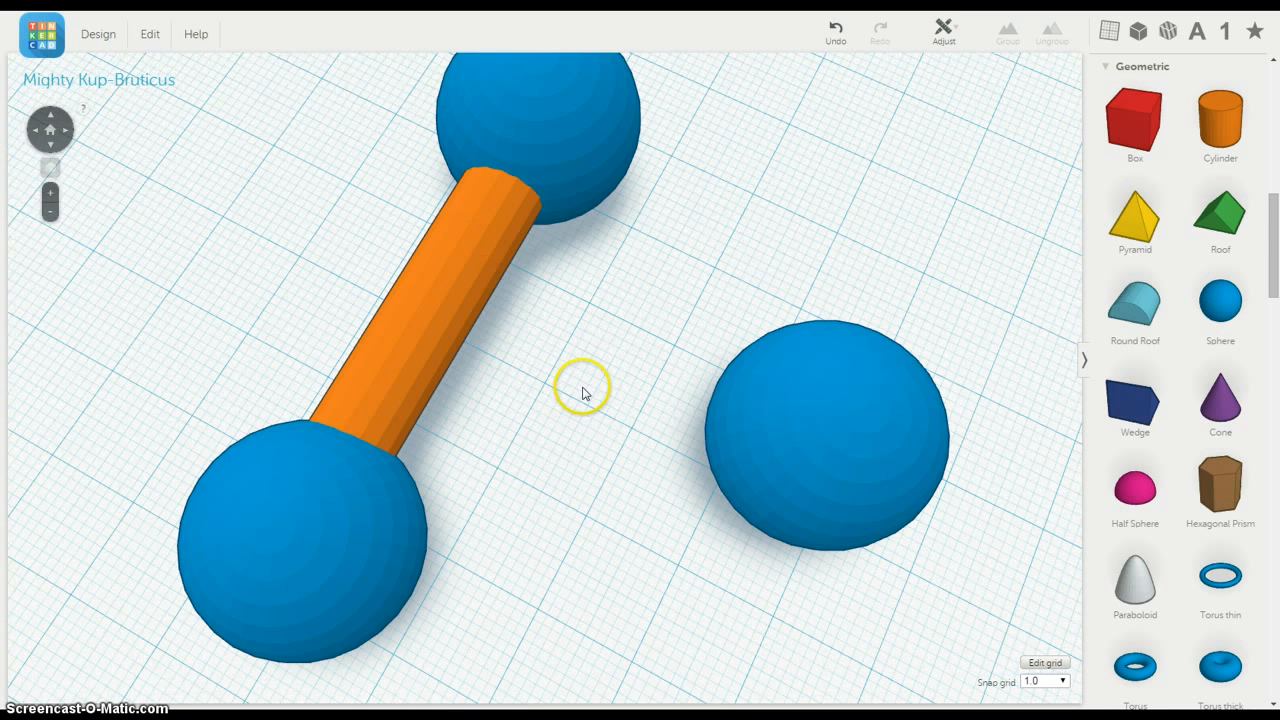
Step: Duplicate the connecting cylinder and move the copy next to the third, unconnected sphere
{"action": "left_click", "coordinate": [427, 348]}
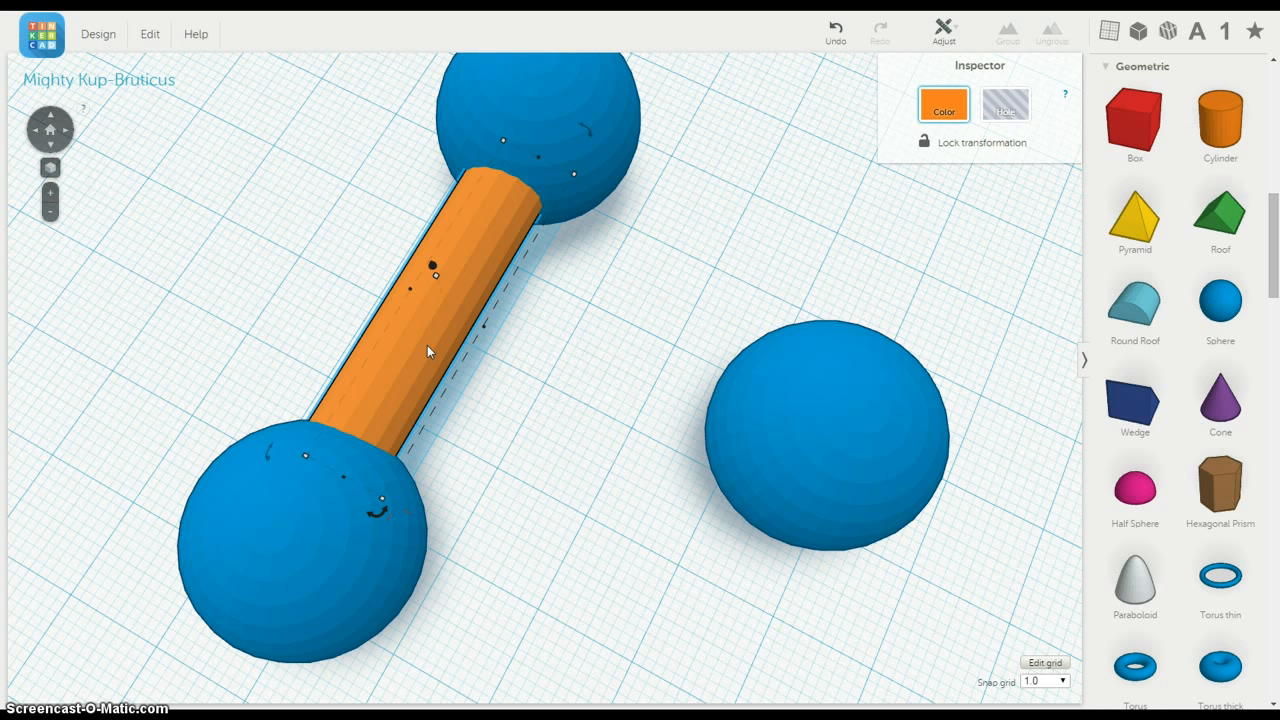
{"action": "left_click", "coordinate": [729, 376]}
{"action": "right_click_drag", "start_coordinate": [605, 335], "coordinate": [586, 263]}
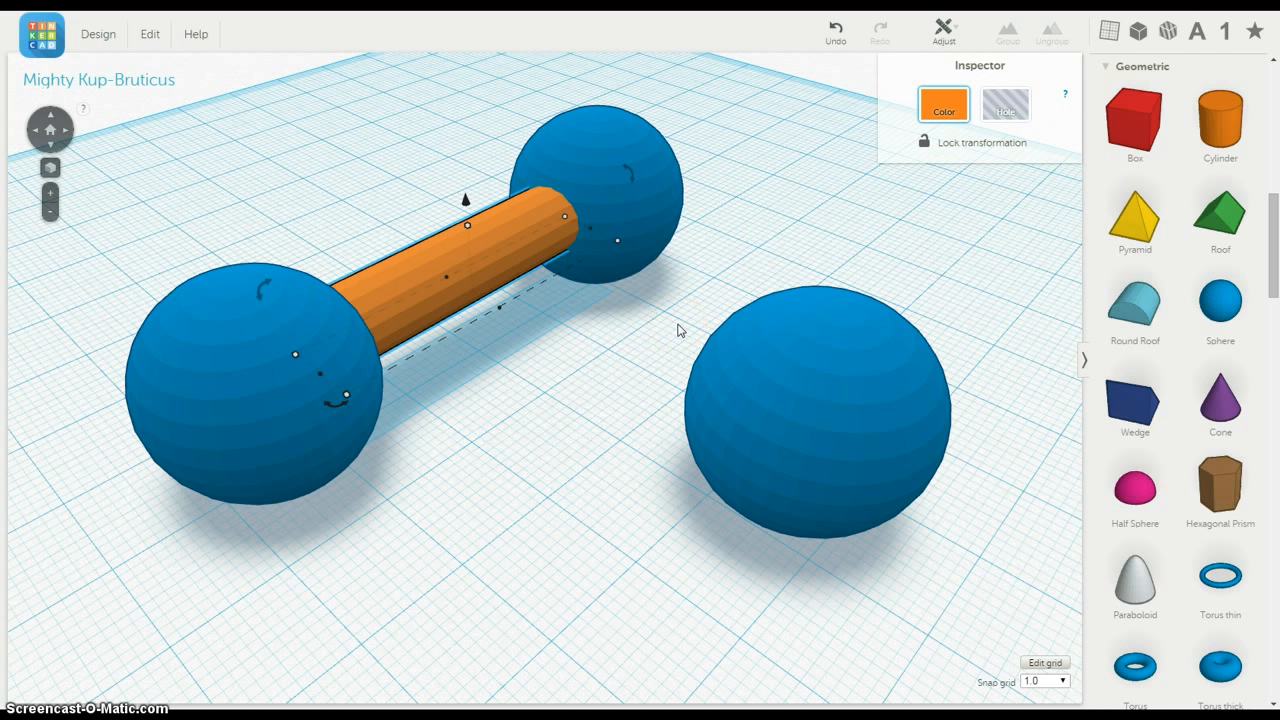
{"action": "key", "text": "ctrl+v"}
{"action": "right_click_drag", "start_coordinate": [610, 342], "coordinate": [670, 364]}
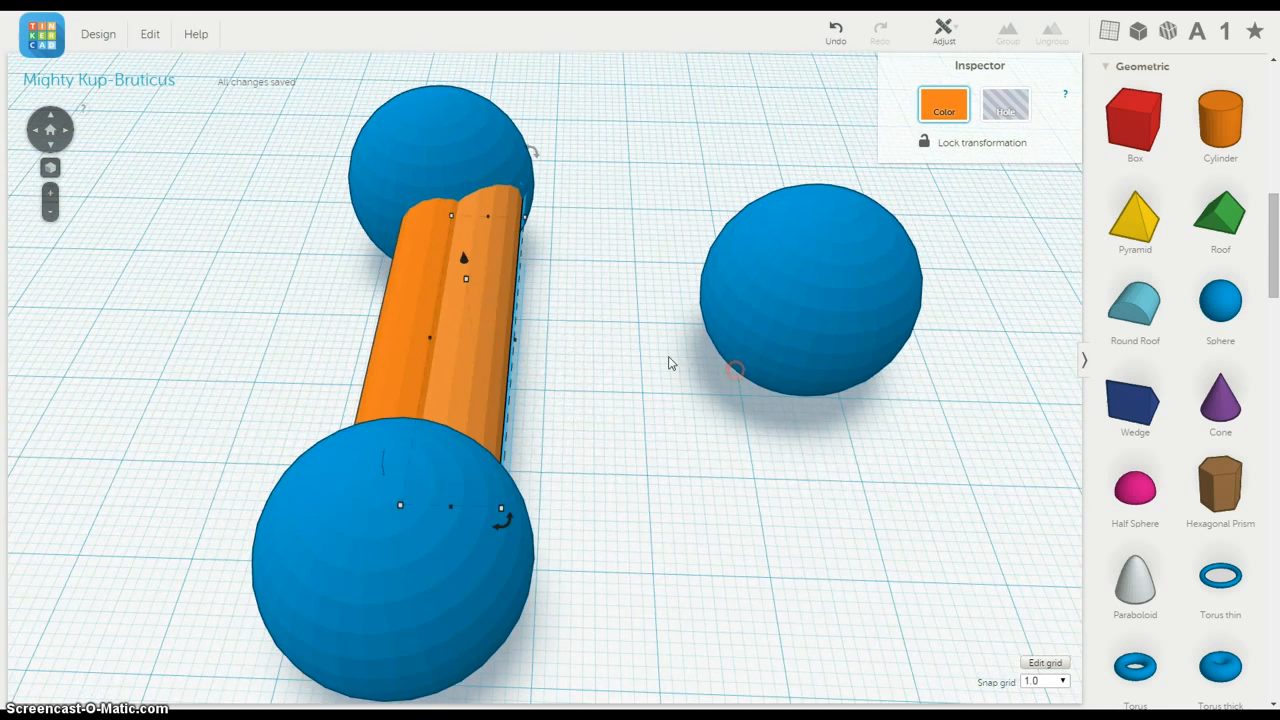
{"action": "left_click_drag", "start_coordinate": [484, 340], "coordinate": [663, 322]}
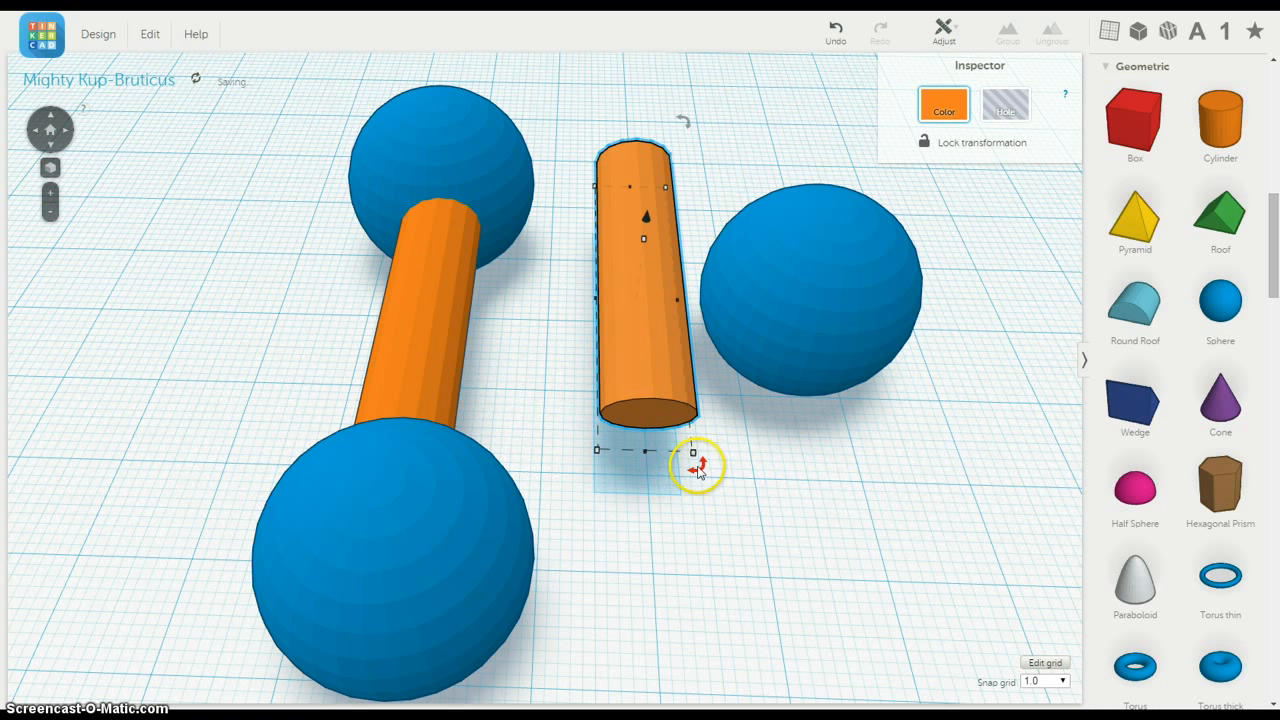
Step: Rotate the copied cylinder to reach out from the corner sphere and move the third sphere onto its free end
{"action": "left_click_drag", "start_coordinate": [729, 466], "coordinate": [888, 342]}
{"action": "left_click_drag", "start_coordinate": [664, 295], "coordinate": [668, 249]}
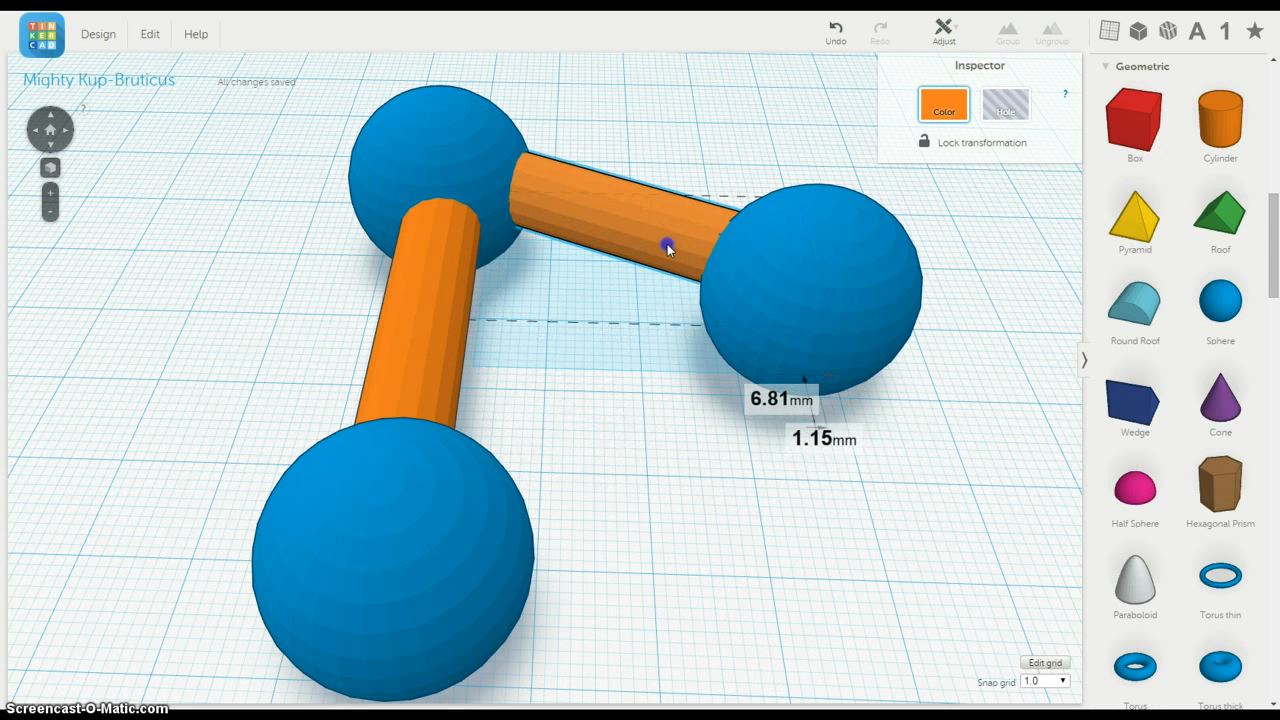
{"action": "left_click_drag", "start_coordinate": [828, 311], "coordinate": [904, 328]}
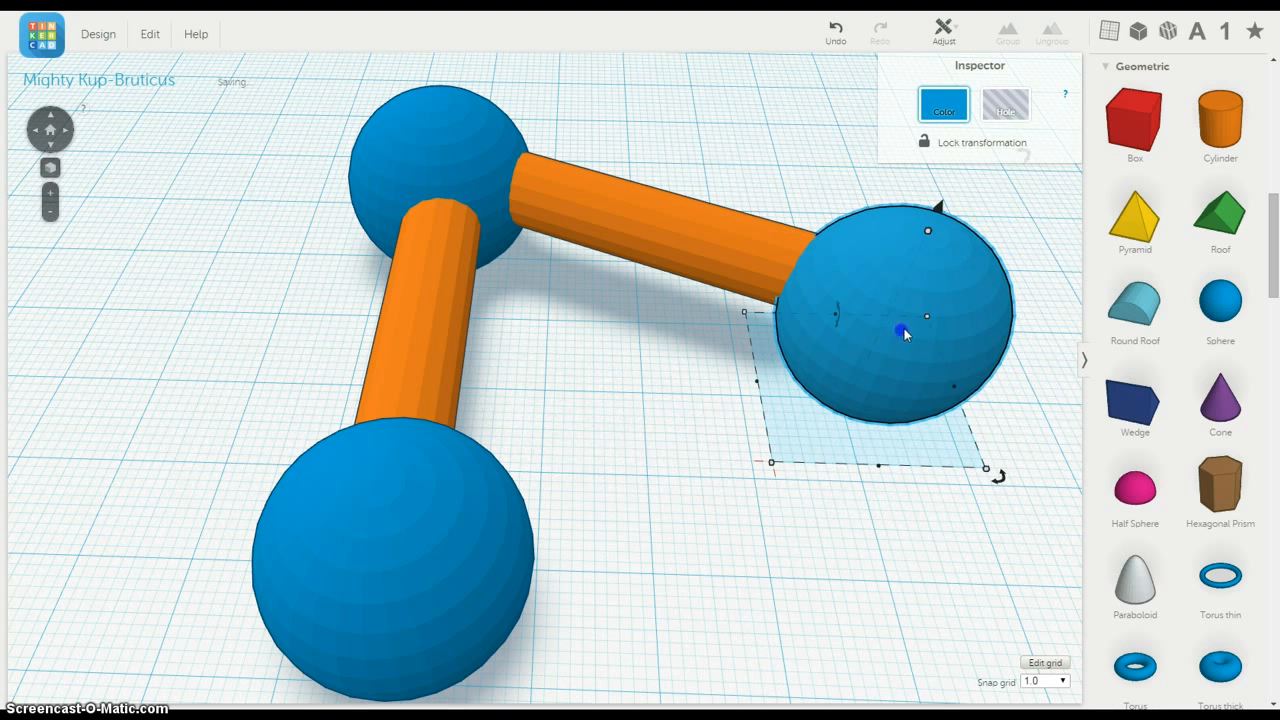
{"action": "left_click", "coordinate": [655, 416]}
Step: Swing the first cylinder outward around the corner sphere and move its end sphere onto it to widen the angle
{"action": "right_click_drag", "start_coordinate": [646, 391], "coordinate": [698, 560]}
{"action": "scroll", "coordinate": [547, 360], "scroll_direction": "down", "scroll_amount": 5}
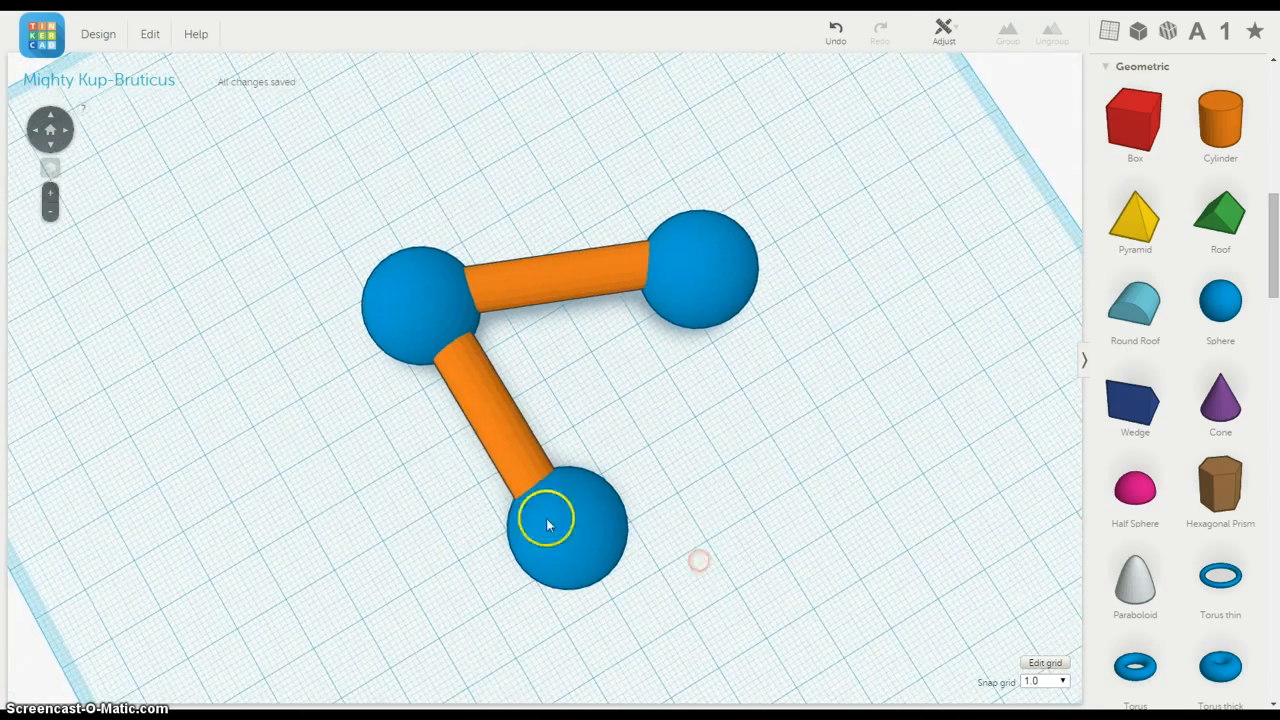
{"action": "left_click", "coordinate": [500, 447]}
{"action": "right_click_drag", "start_coordinate": [691, 469], "coordinate": [737, 389]}
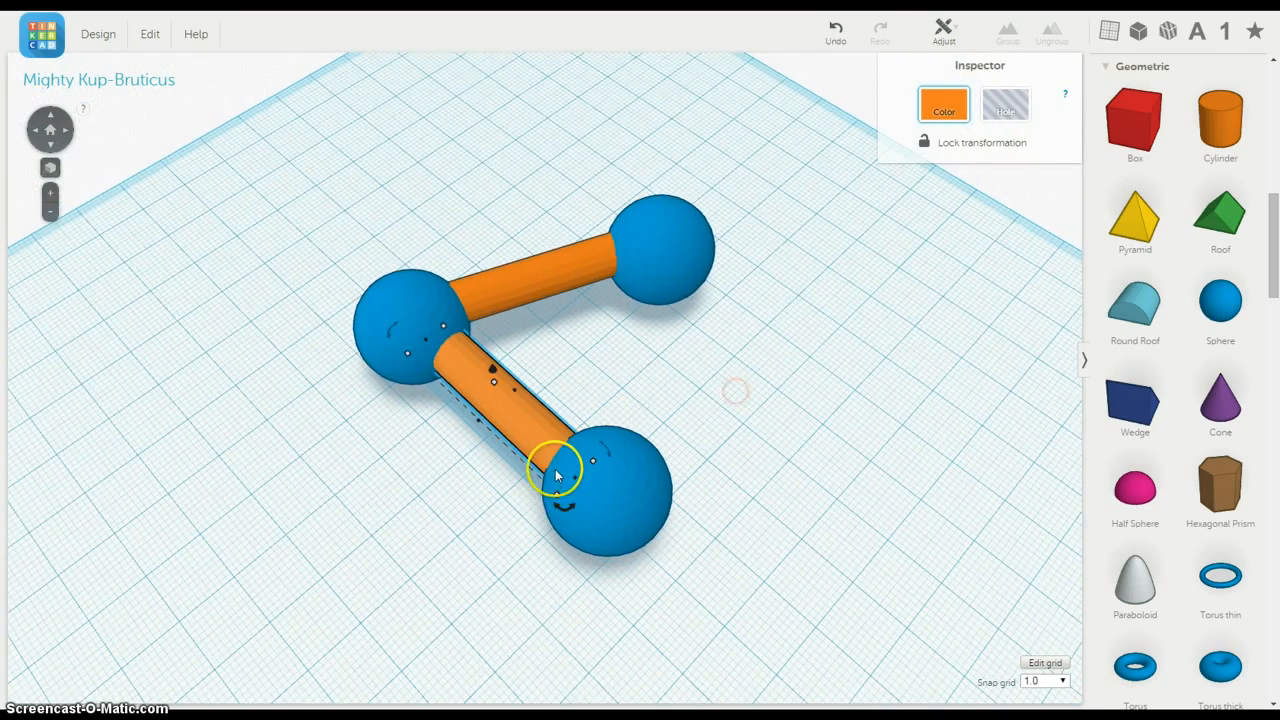
{"action": "left_click_drag", "start_coordinate": [566, 507], "coordinate": [526, 523]}
{"action": "left_click_drag", "start_coordinate": [500, 425], "coordinate": [447, 445]}
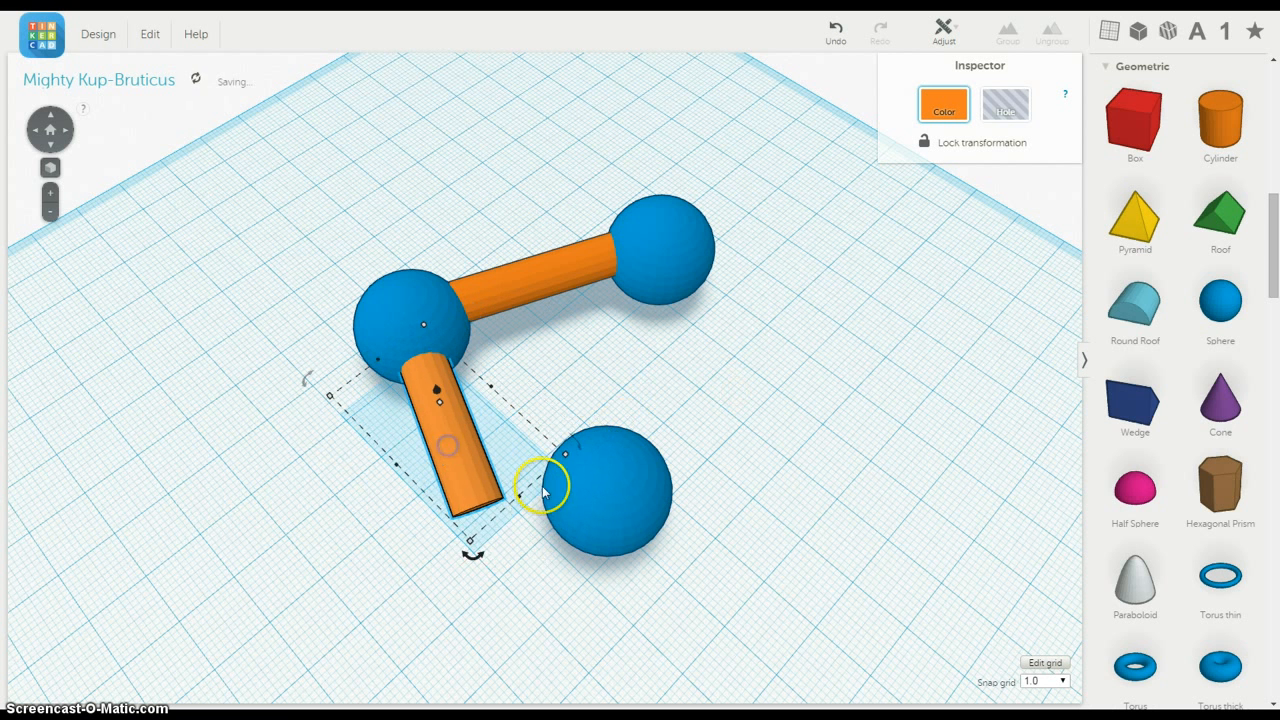
{"action": "left_click_drag", "start_coordinate": [543, 486], "coordinate": [471, 554]}
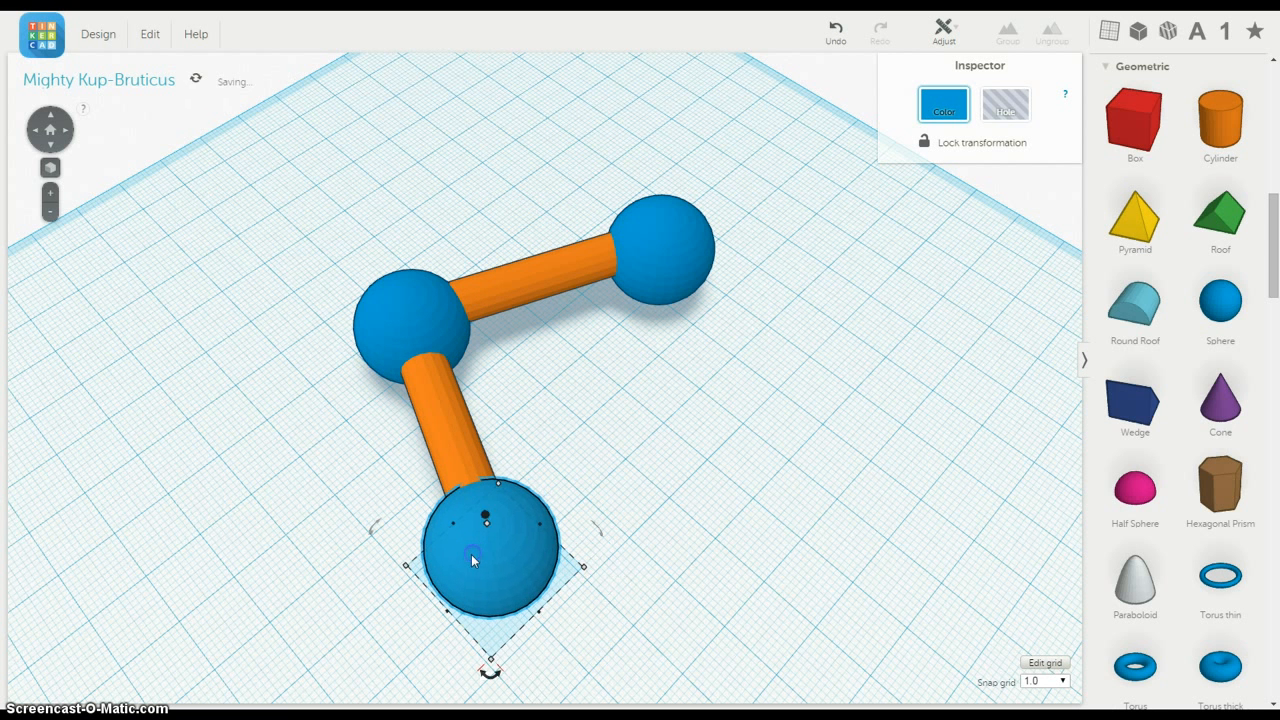
Step: Nudge the sphere at the second cylinder's free end inward by about 3 mm and 2 mm
{"action": "left_click", "coordinate": [651, 428]}
{"action": "right_click_drag", "start_coordinate": [656, 427], "coordinate": [451, 451]}
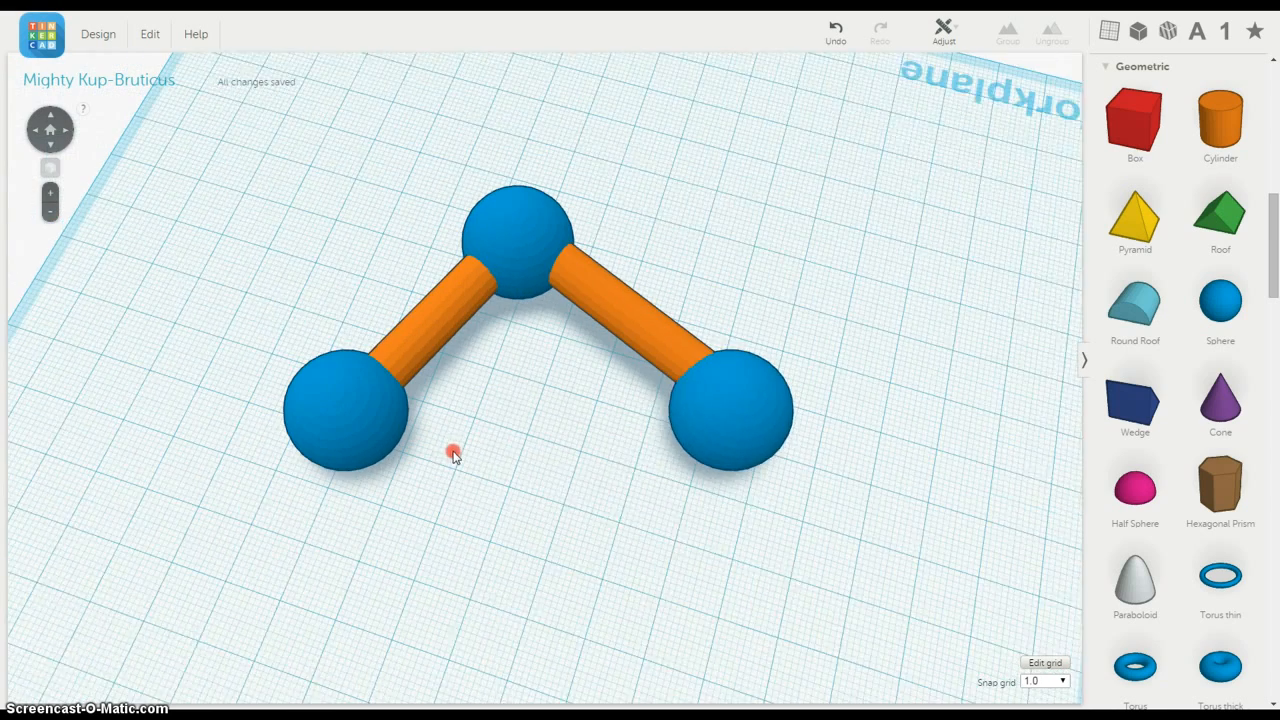
{"action": "left_click", "coordinate": [723, 429]}
{"action": "left_click_drag", "start_coordinate": [724, 424], "coordinate": [712, 406]}
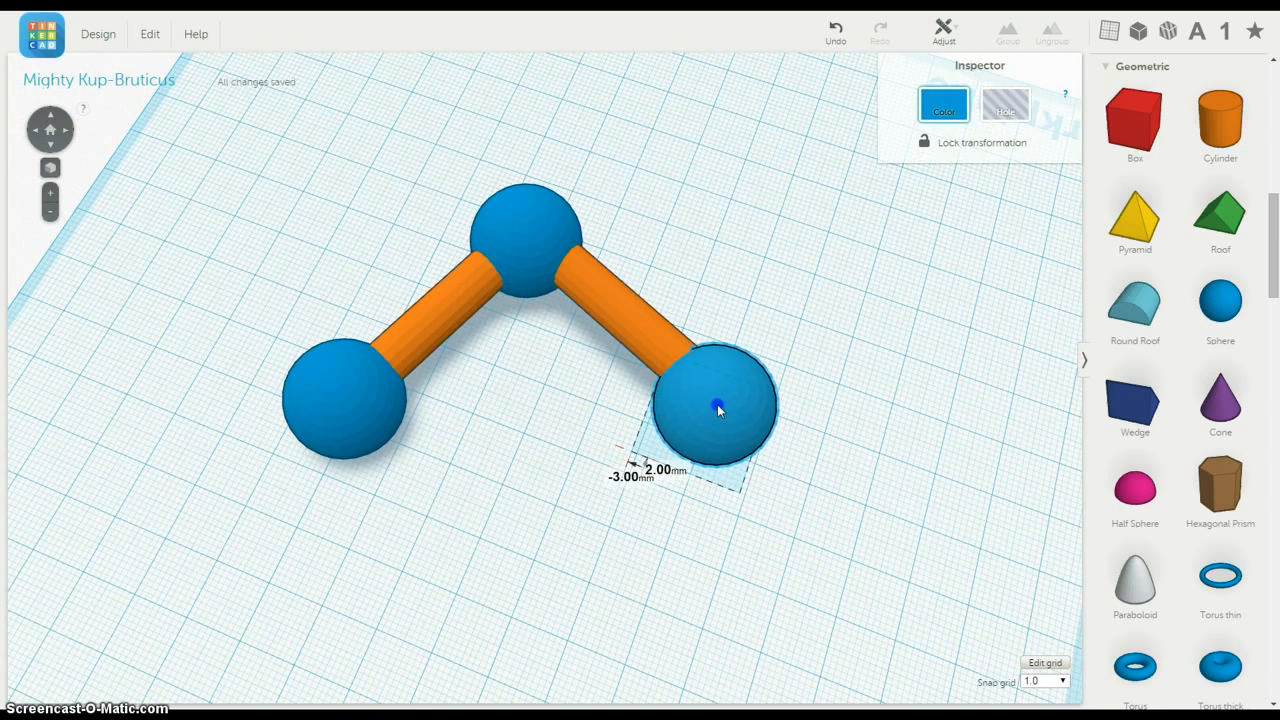
{"action": "left_click", "coordinate": [580, 450]}
{"action": "right_click_drag", "start_coordinate": [577, 473], "coordinate": [568, 441]}
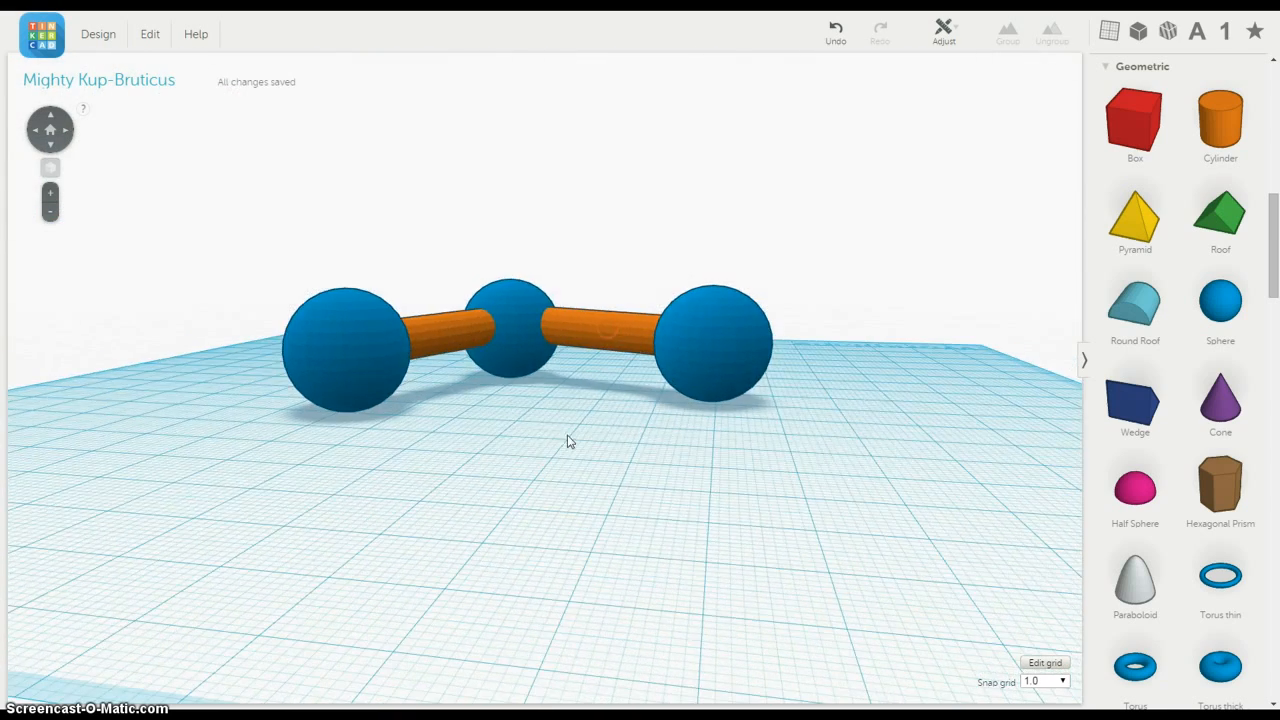
{"action": "right_click_drag", "start_coordinate": [533, 383], "coordinate": [389, 580]}
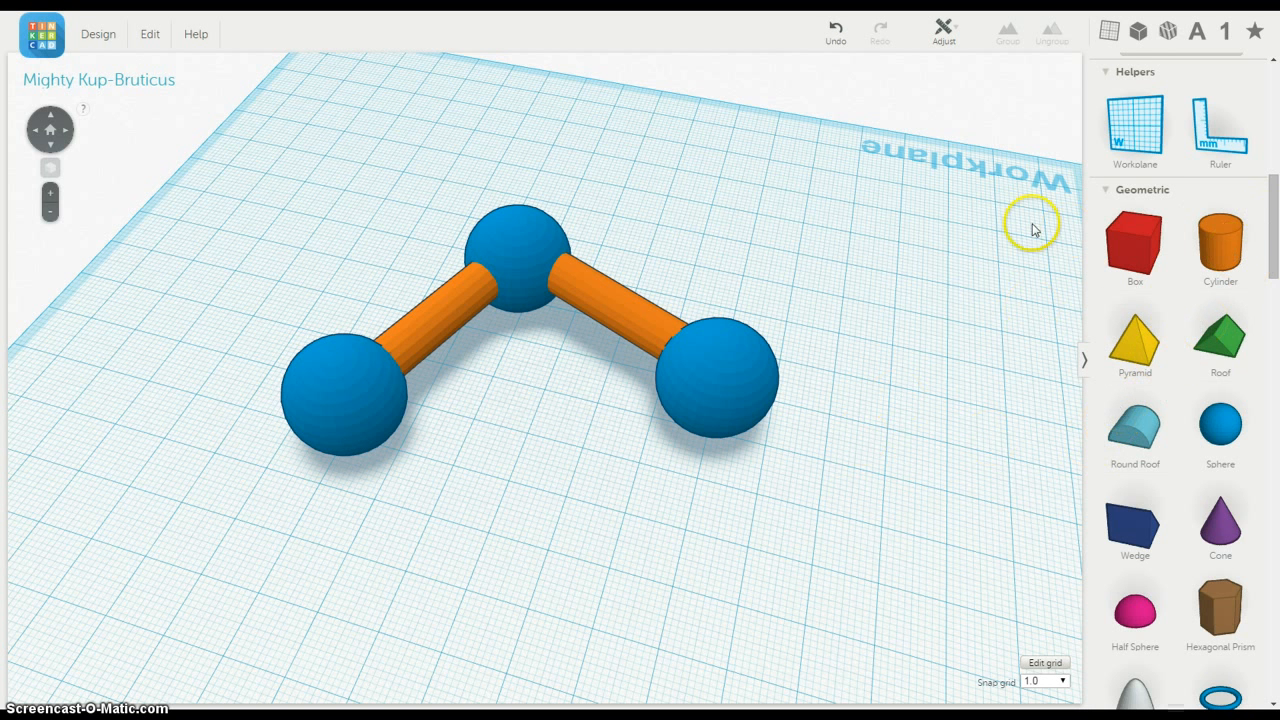
Step: Place a letter O shape on the workplane next to the corner sphere
{"action": "scroll", "coordinate": [1194, 286], "scroll_direction": "down", "scroll_amount": 8}
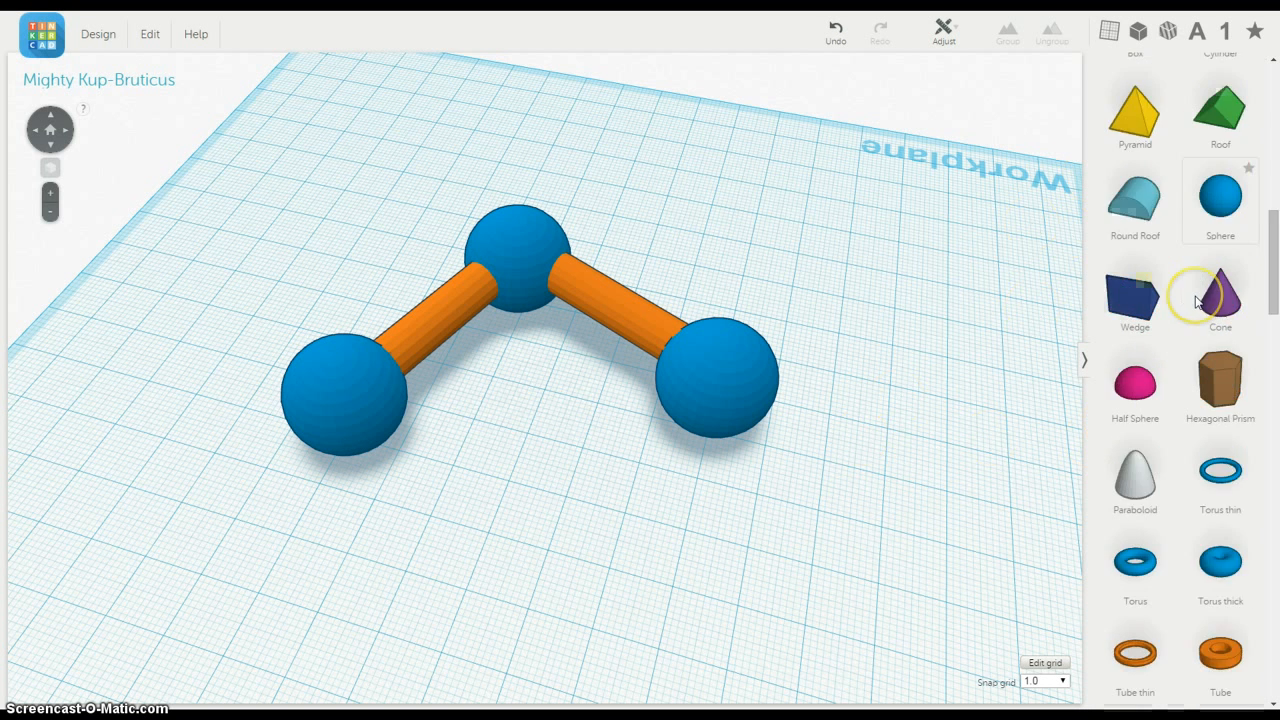
{"action": "scroll", "coordinate": [1195, 295], "scroll_direction": "down", "scroll_amount": 5}
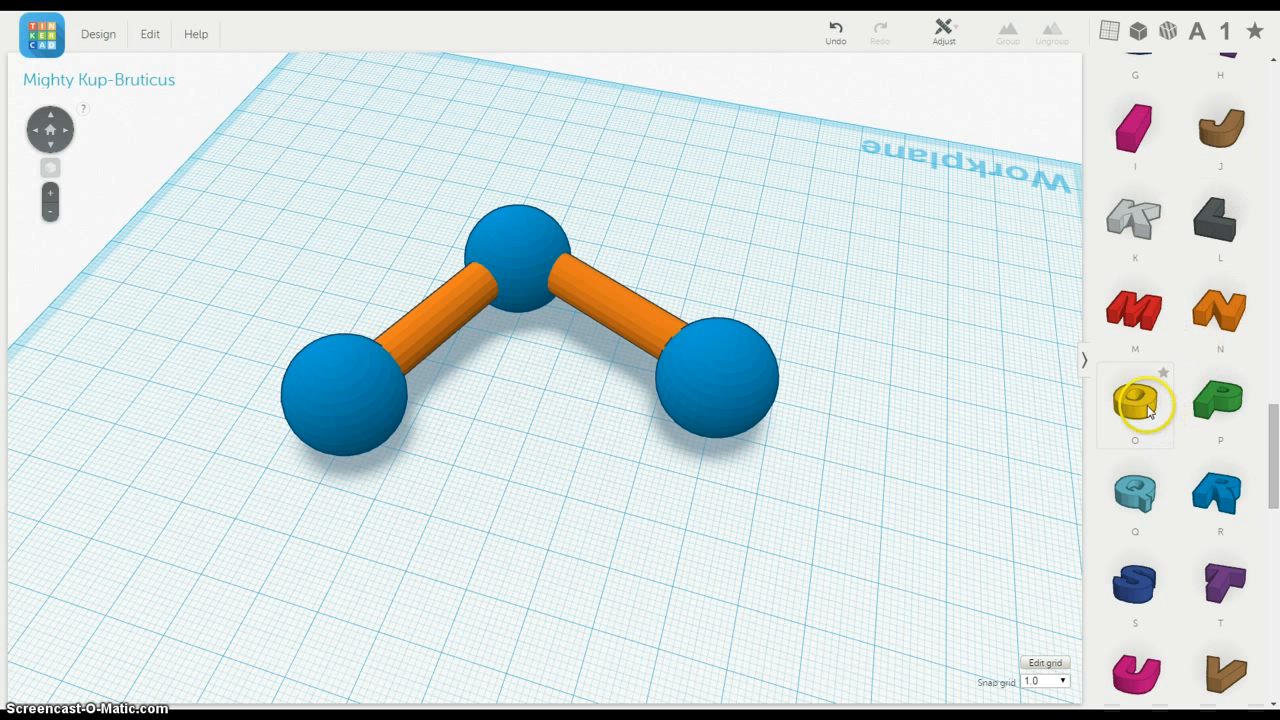
{"action": "left_click_drag", "start_coordinate": [1148, 410], "coordinate": [428, 250]}
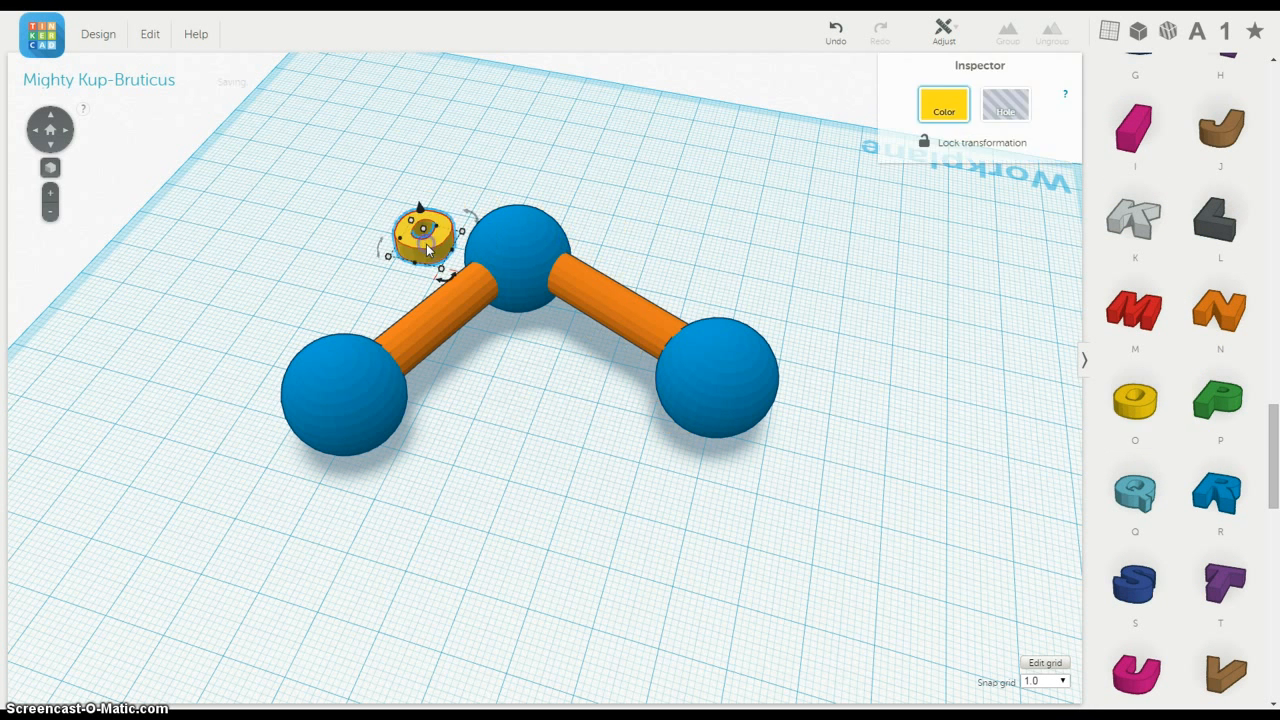
{"action": "scroll", "coordinate": [511, 184], "scroll_direction": "up", "scroll_amount": 4}
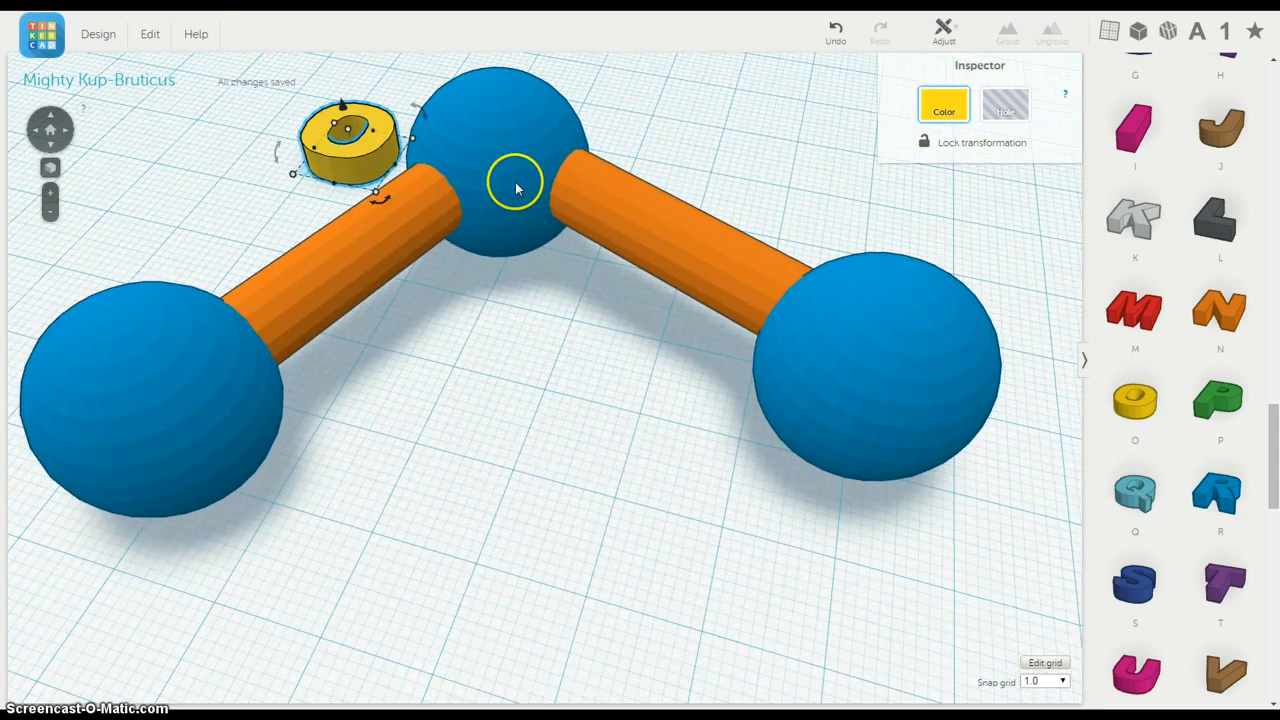
{"action": "scroll", "coordinate": [512, 181], "scroll_direction": "down", "scroll_amount": 4}
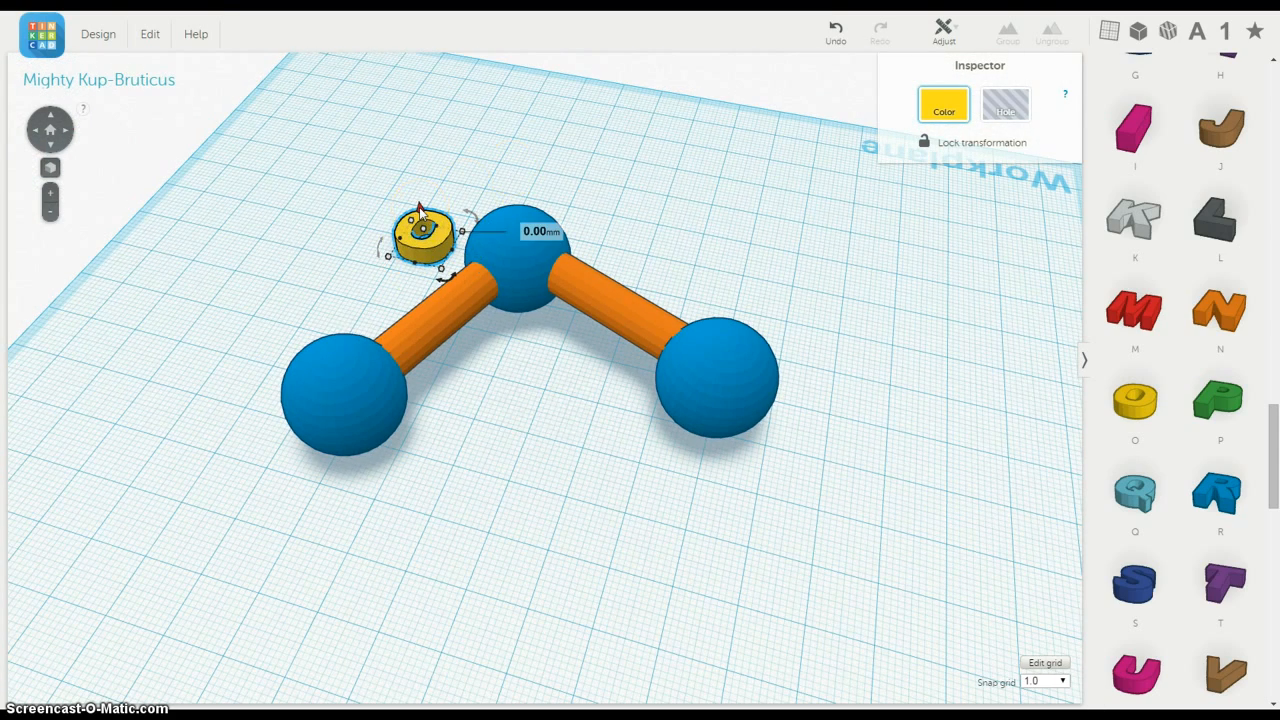
Step: Raise the letter O and centre it on top of the corner sphere
{"action": "left_click", "coordinate": [421, 217]}
{"action": "left_click_drag", "start_coordinate": [421, 210], "coordinate": [508, 253]}
{"action": "mouse_move", "coordinate": [548, 292]}
{"action": "left_mouse_down"}
{"action": "mouse_move", "coordinate": [543, 277]}
{"action": "mouse_move", "coordinate": [560, 278]}
{"action": "left_mouse_up"}
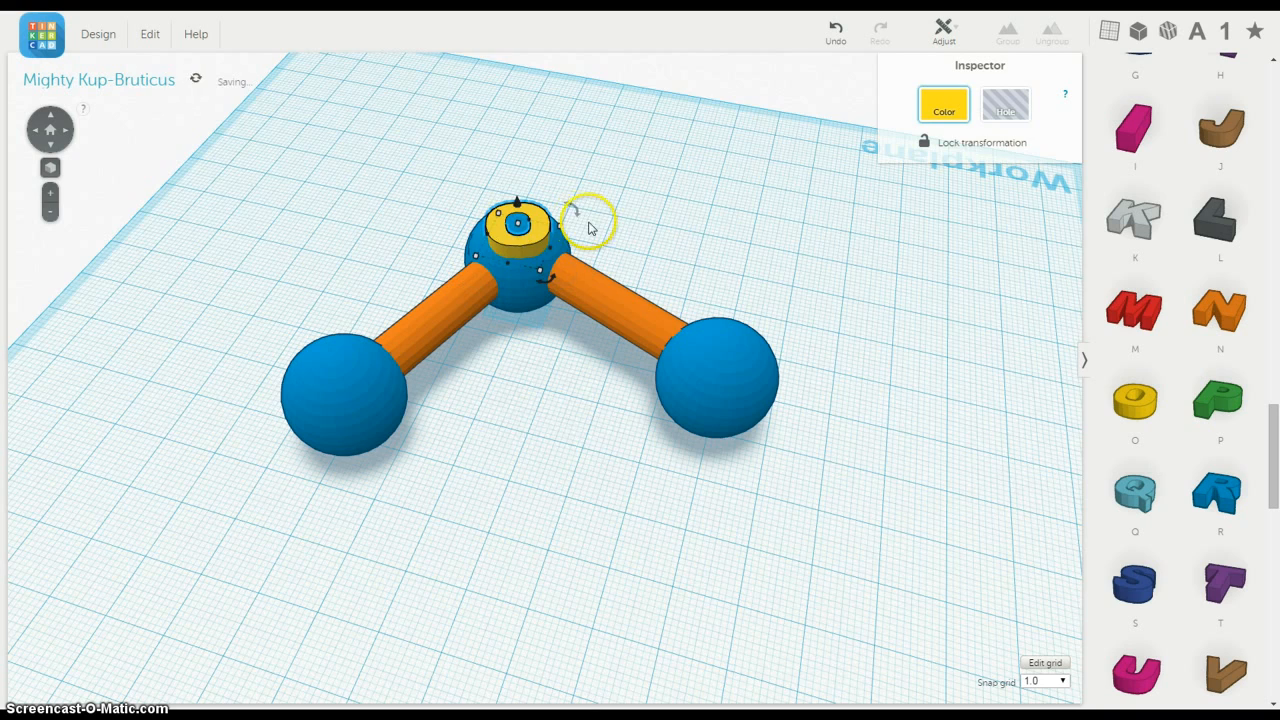
{"action": "scroll", "coordinate": [589, 226], "scroll_direction": "up", "scroll_amount": 3}
{"action": "left_click_drag", "start_coordinate": [510, 195], "coordinate": [511, 198]}
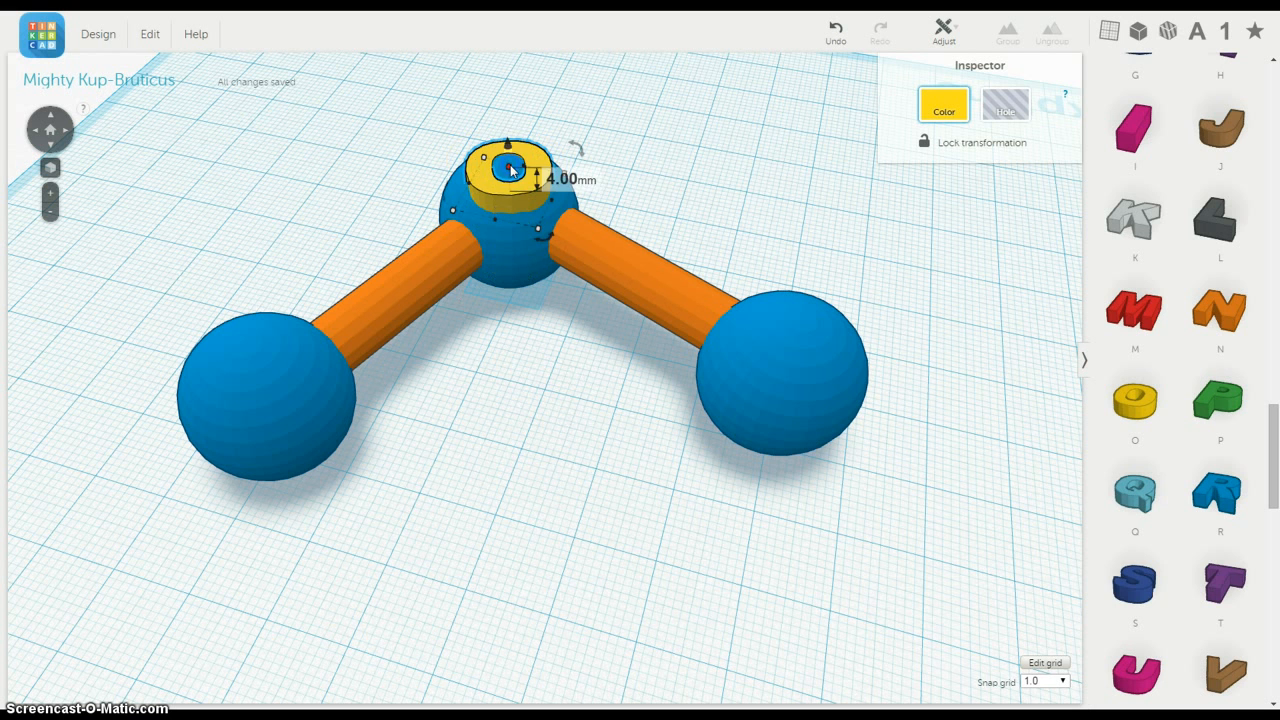
{"action": "mouse_move", "coordinate": [497, 168]}
{"action": "left_mouse_down"}
{"action": "mouse_move", "coordinate": [511, 171]}
{"action": "mouse_move", "coordinate": [508, 148]}
{"action": "mouse_move", "coordinate": [514, 177]}
{"action": "mouse_move", "coordinate": [514, 165]}
{"action": "left_mouse_up"}
{"action": "left_click", "coordinate": [588, 162]}
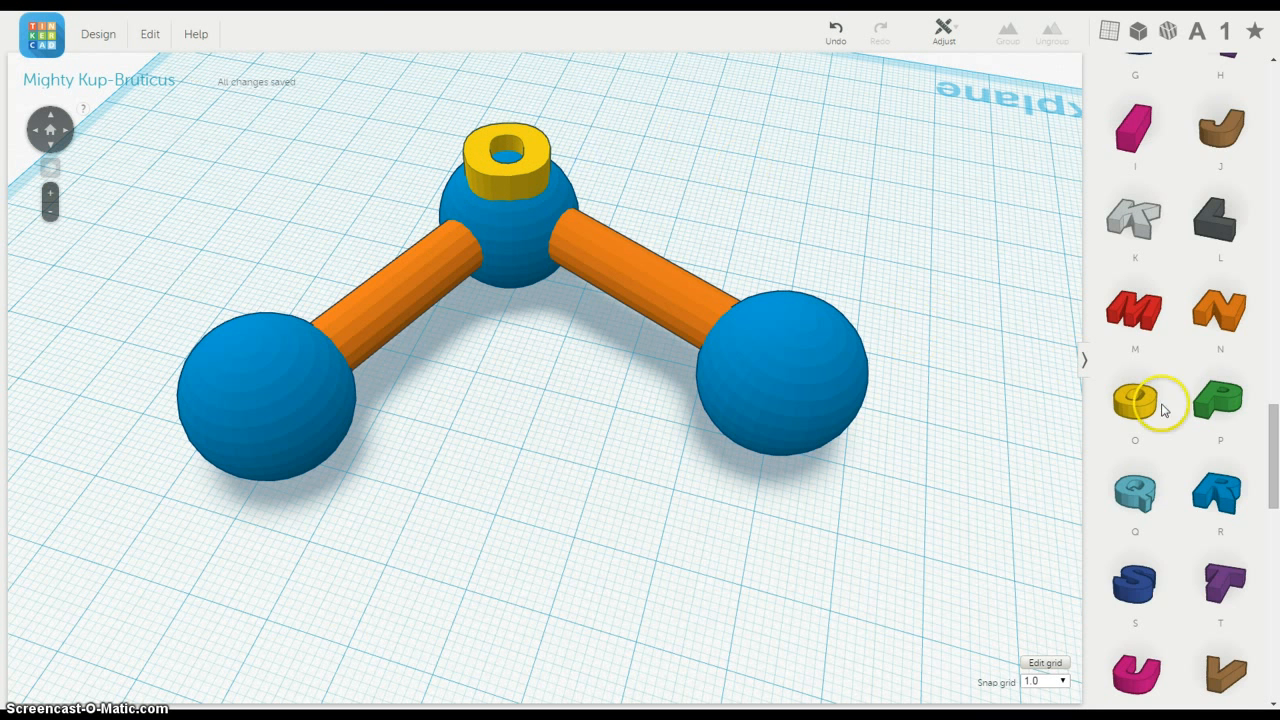
Step: Place a letter H shape on the workplane in front of the model, between the two end spheres
{"action": "scroll", "coordinate": [1178, 410], "scroll_direction": "down", "scroll_amount": 4}
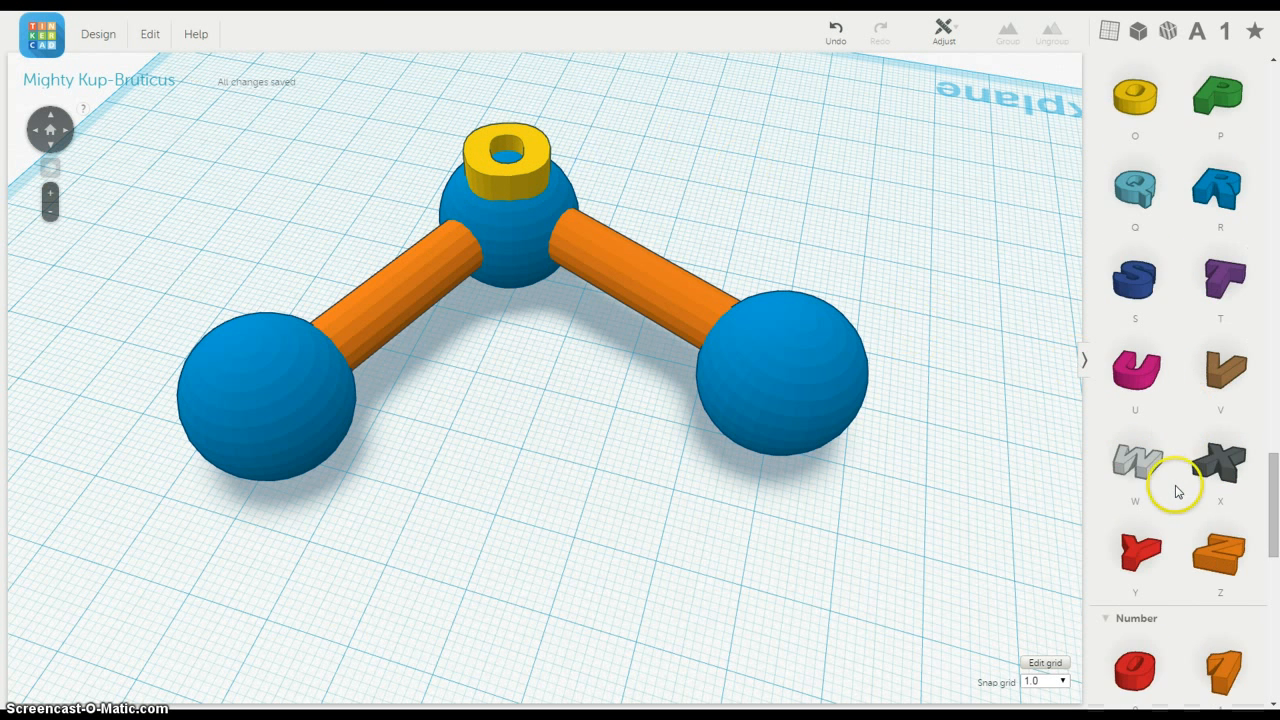
{"action": "scroll", "coordinate": [1175, 490], "scroll_direction": "up", "scroll_amount": 2}
{"action": "scroll", "coordinate": [1176, 490], "scroll_direction": "up", "scroll_amount": 4}
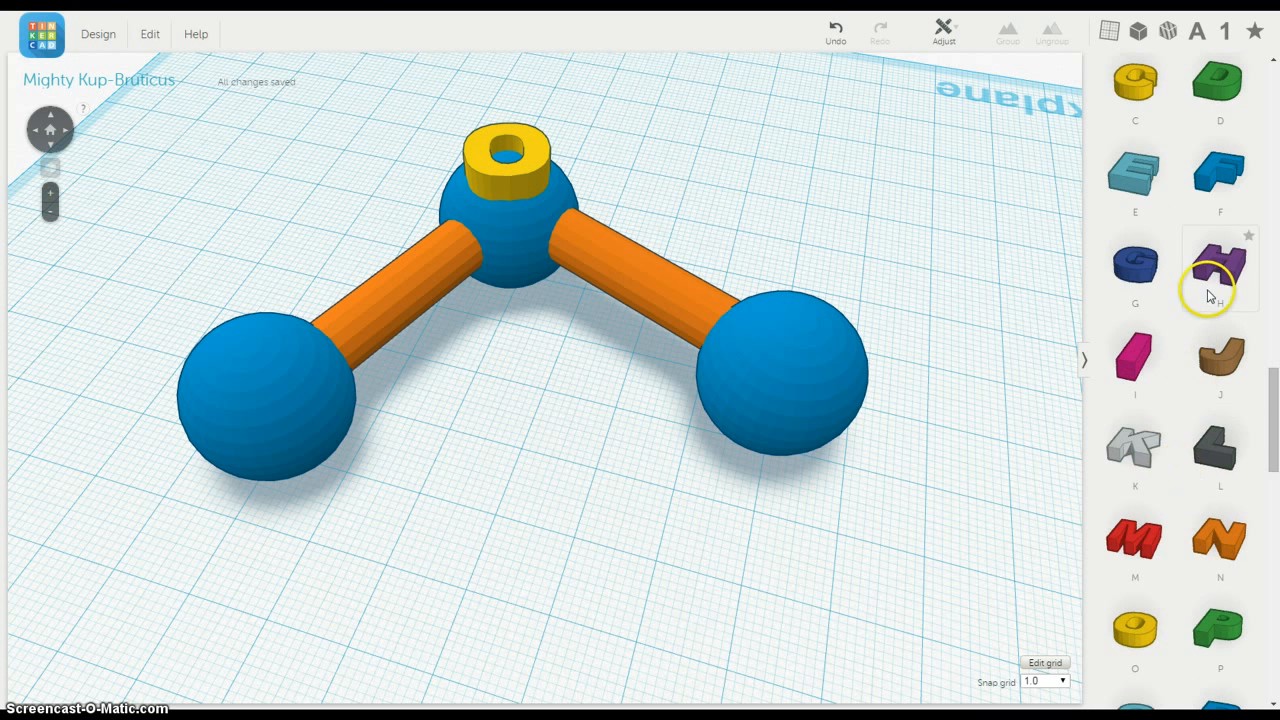
{"action": "left_click_drag", "start_coordinate": [1220, 282], "coordinate": [428, 520]}
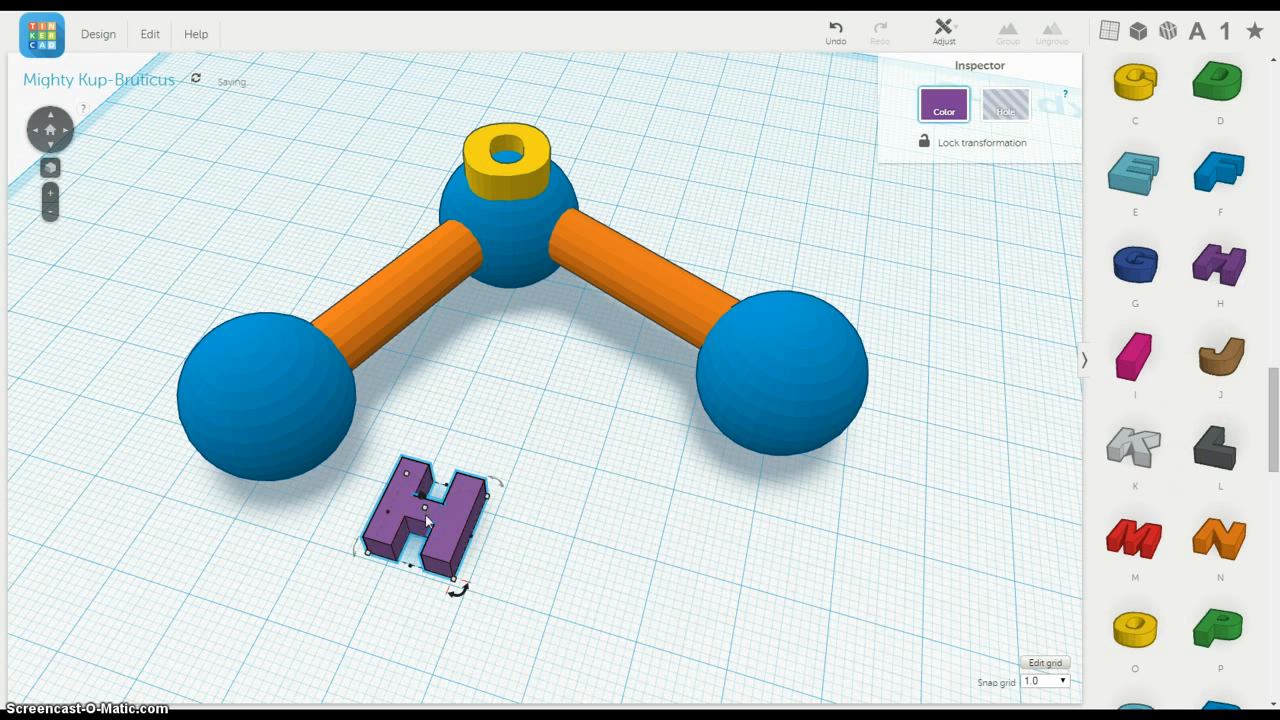
Step: Raise the letter H and move it over the top of the left end sphere
{"action": "right_click_drag", "start_coordinate": [550, 546], "coordinate": [583, 476]}
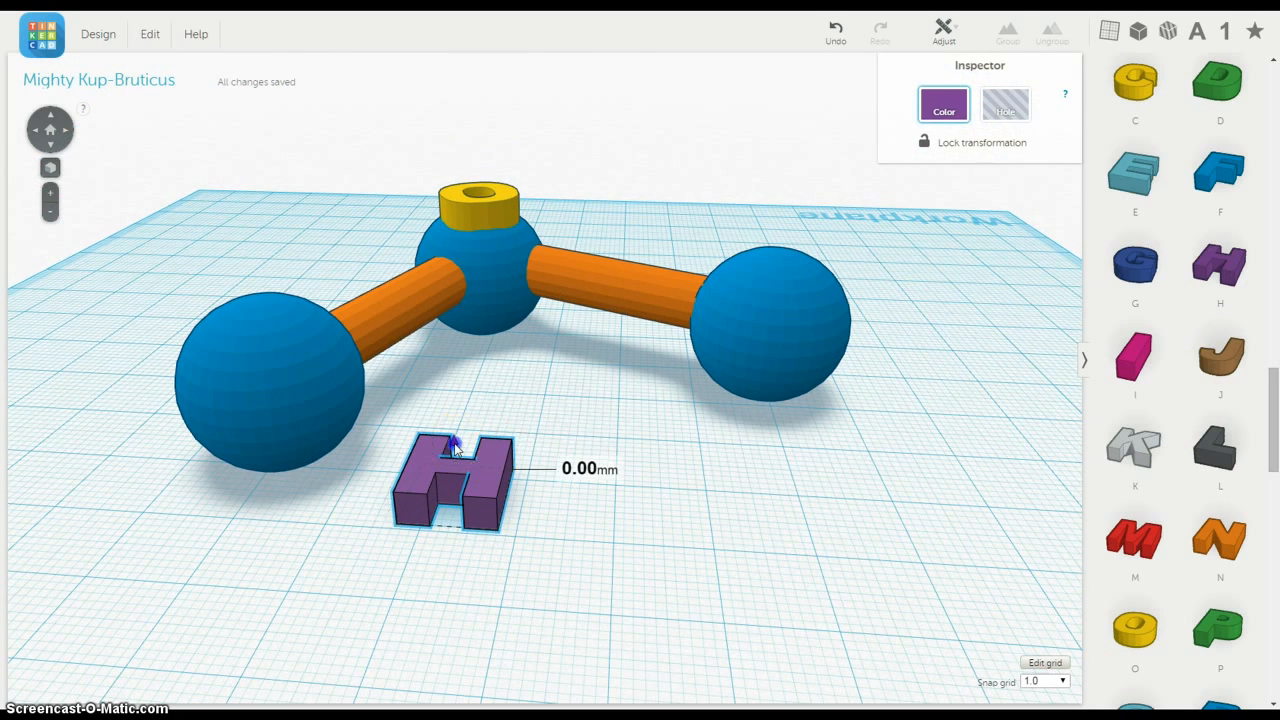
{"action": "left_click_drag", "start_coordinate": [453, 445], "coordinate": [256, 292]}
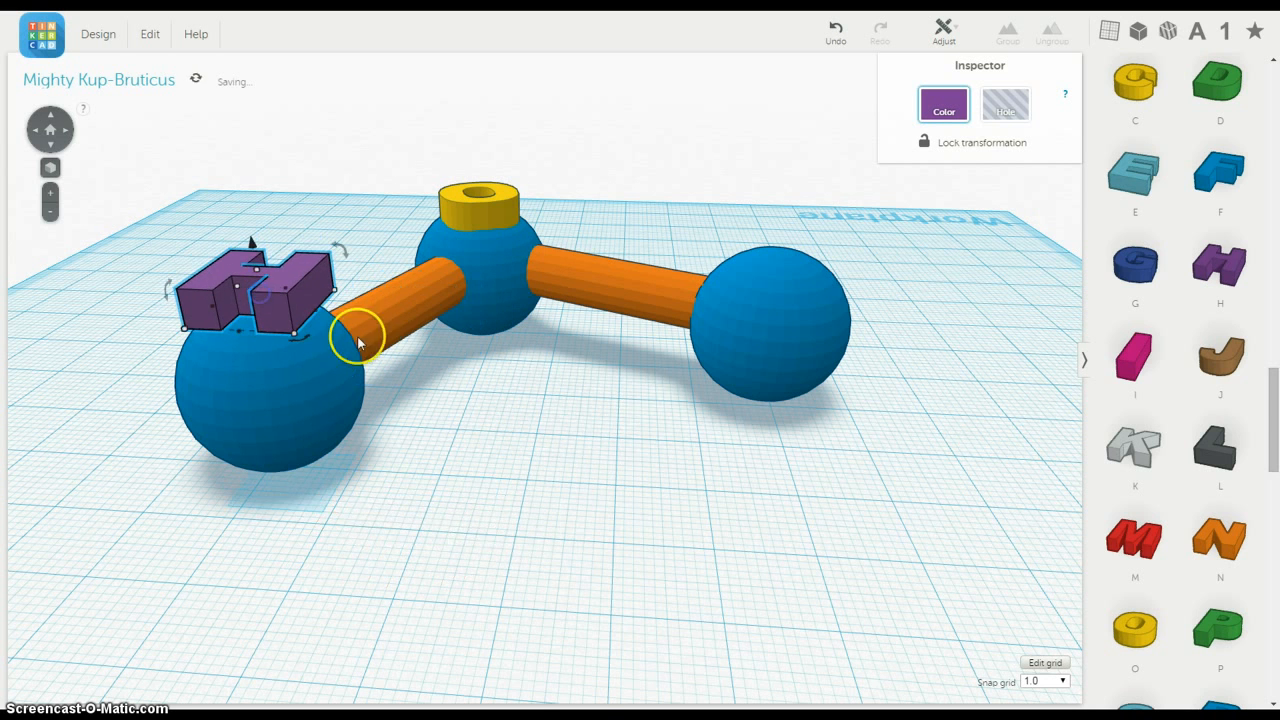
{"action": "right_click_drag", "start_coordinate": [354, 337], "coordinate": [543, 386]}
{"action": "left_click_drag", "start_coordinate": [543, 386], "coordinate": [460, 453]}
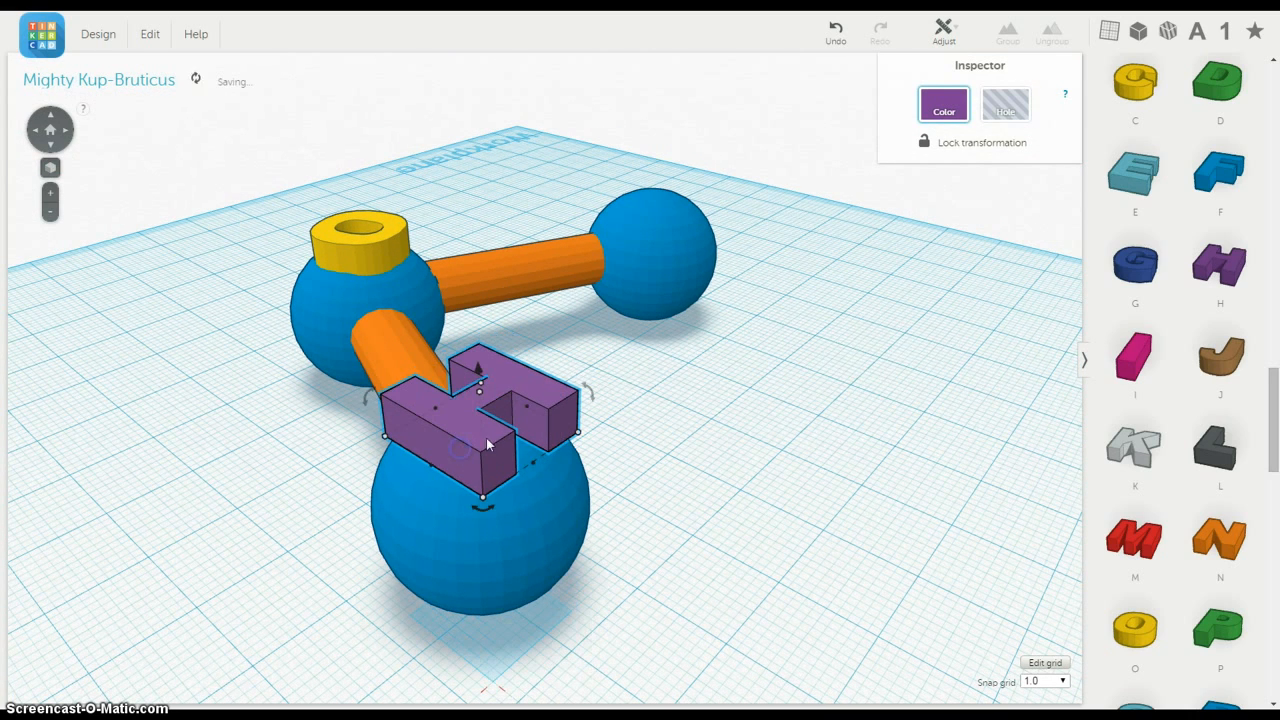
Step: Add a second letter H, raise it and set it on top of the other end sphere
{"action": "left_click_drag", "start_coordinate": [1225, 268], "coordinate": [757, 326]}
{"action": "right_click_drag", "start_coordinate": [884, 268], "coordinate": [786, 403]}
{"action": "left_click_drag", "start_coordinate": [808, 478], "coordinate": [820, 320]}
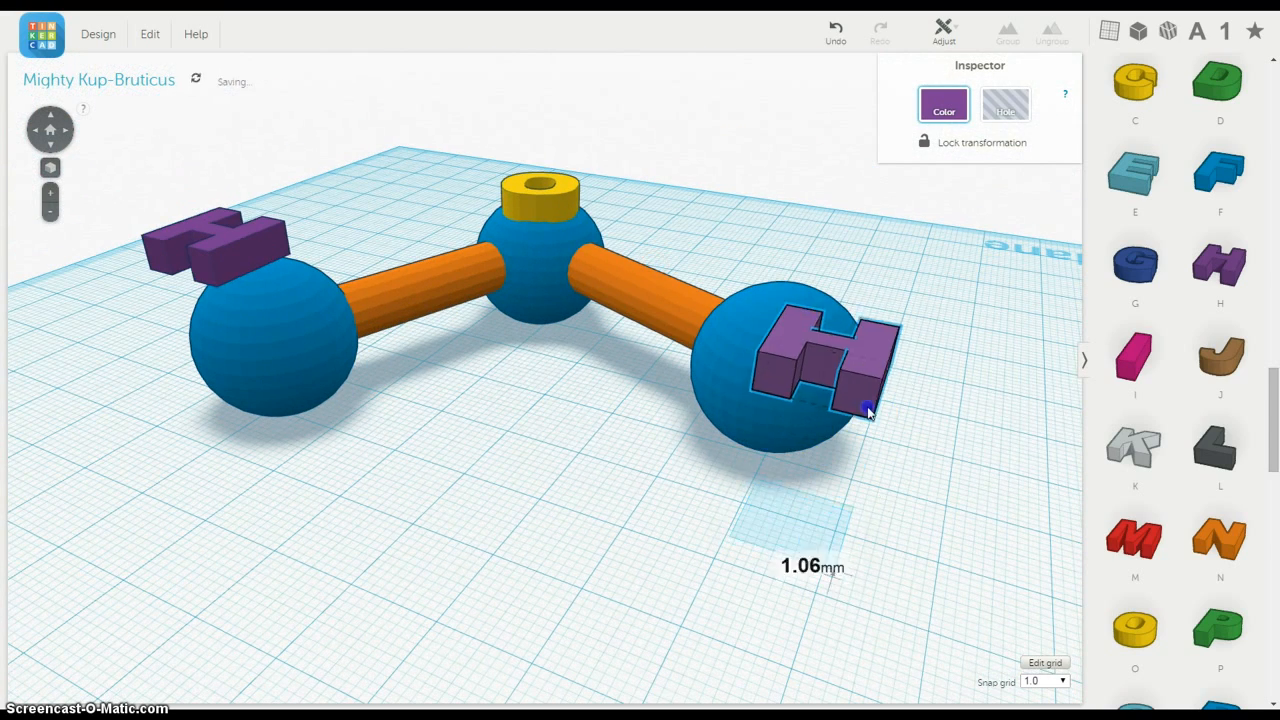
{"action": "left_click_drag", "start_coordinate": [868, 412], "coordinate": [822, 350]}
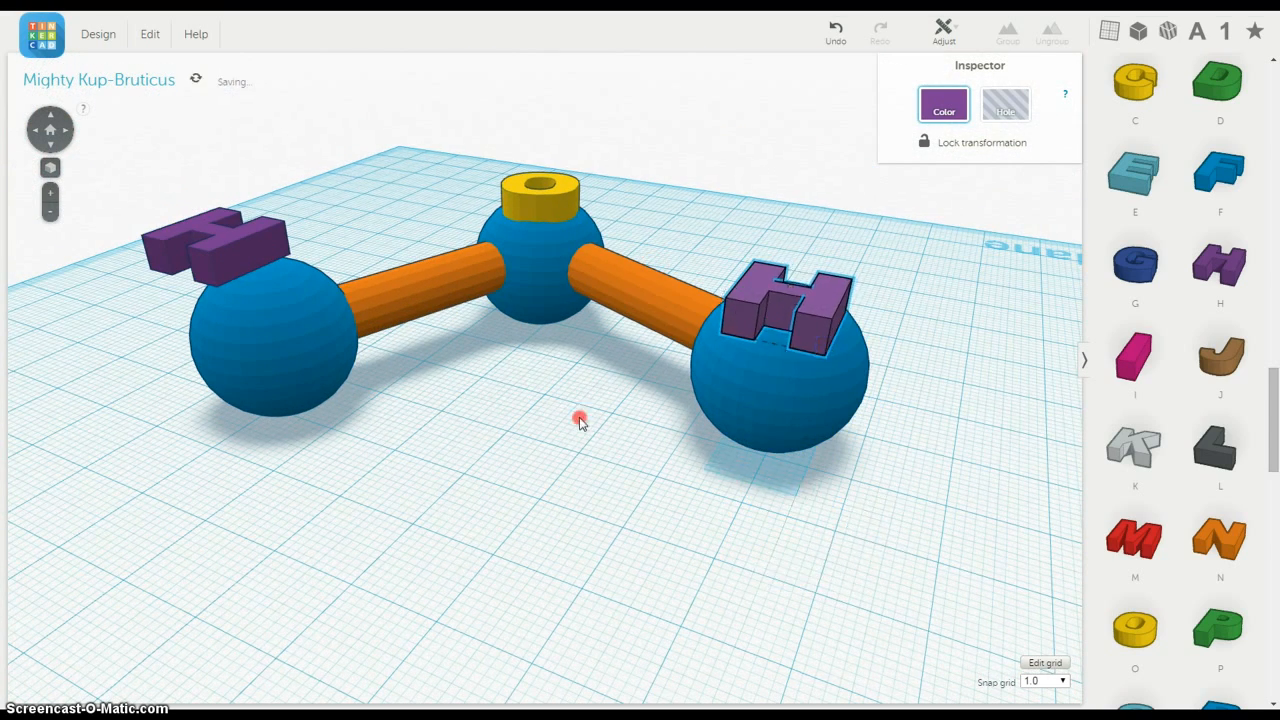
Step: Shift the first letter H to the middle of its end sphere and lower it onto the sphere's top
{"action": "right_click_drag", "start_coordinate": [580, 421], "coordinate": [680, 437]}
{"action": "left_click_drag", "start_coordinate": [288, 388], "coordinate": [258, 375]}
{"action": "left_click", "coordinate": [264, 341]}
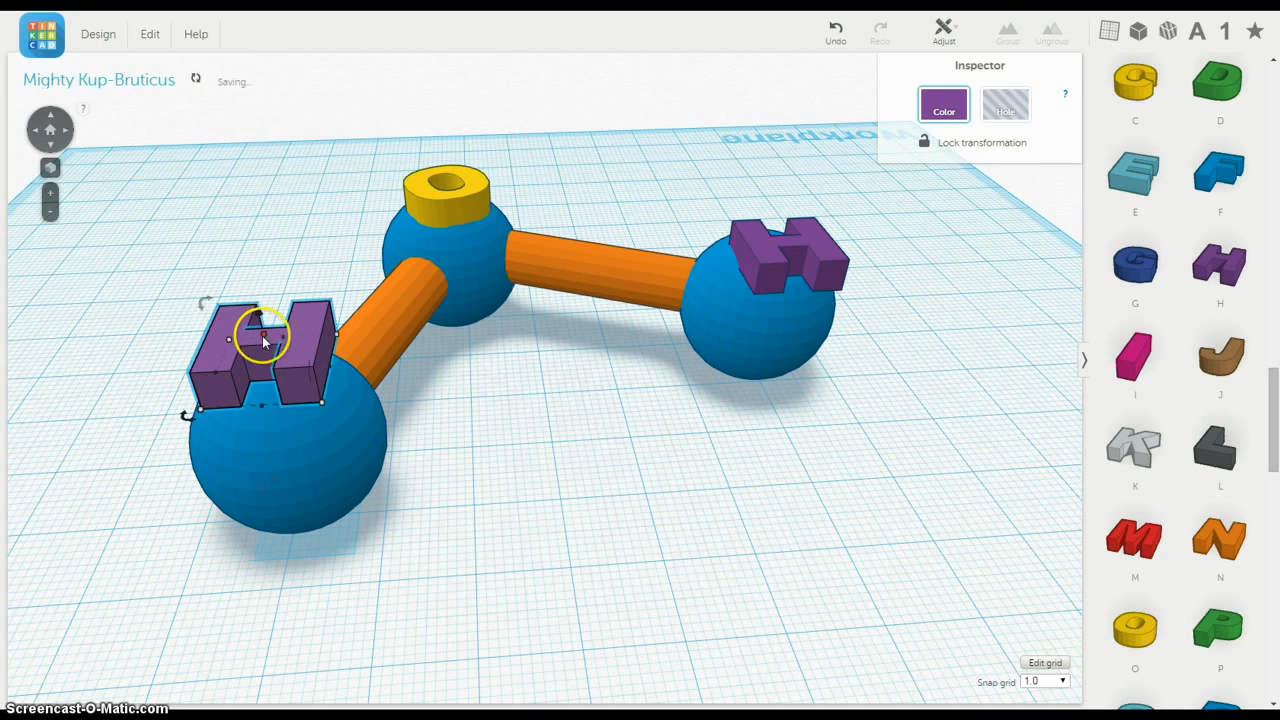
{"action": "right_click_drag", "start_coordinate": [478, 478], "coordinate": [509, 384]}
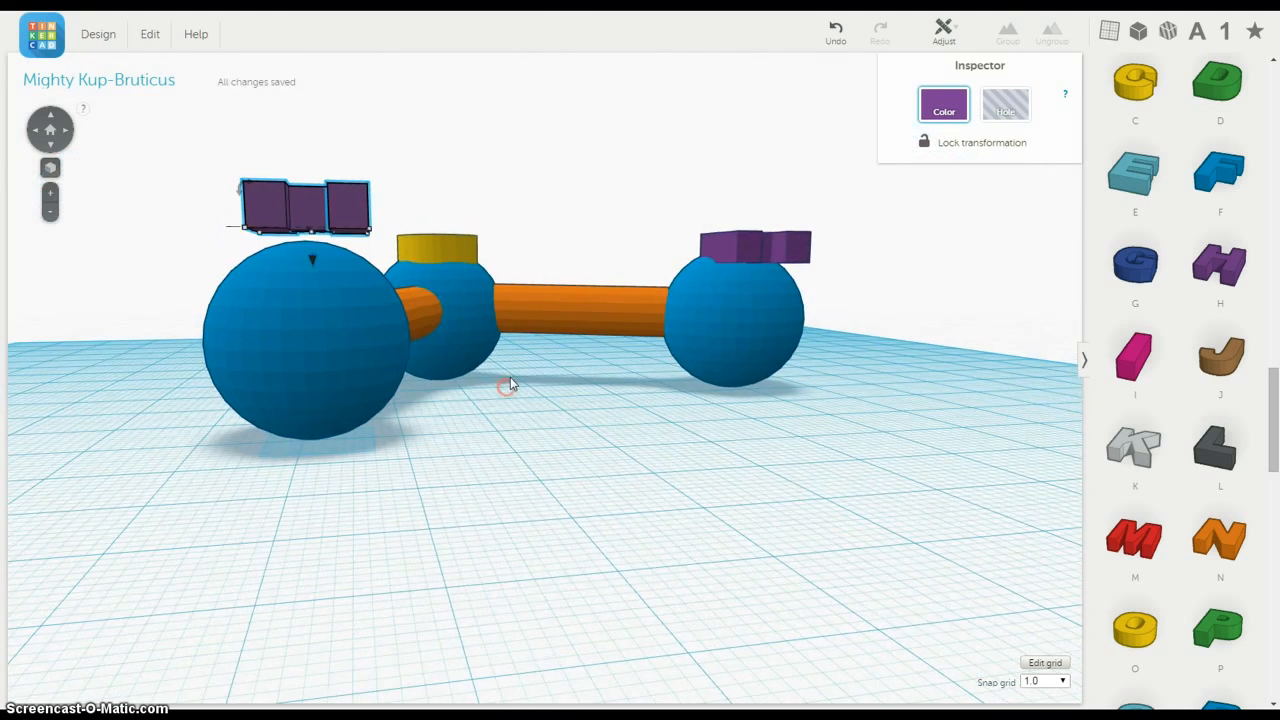
{"action": "left_click_drag", "start_coordinate": [310, 261], "coordinate": [310, 292]}
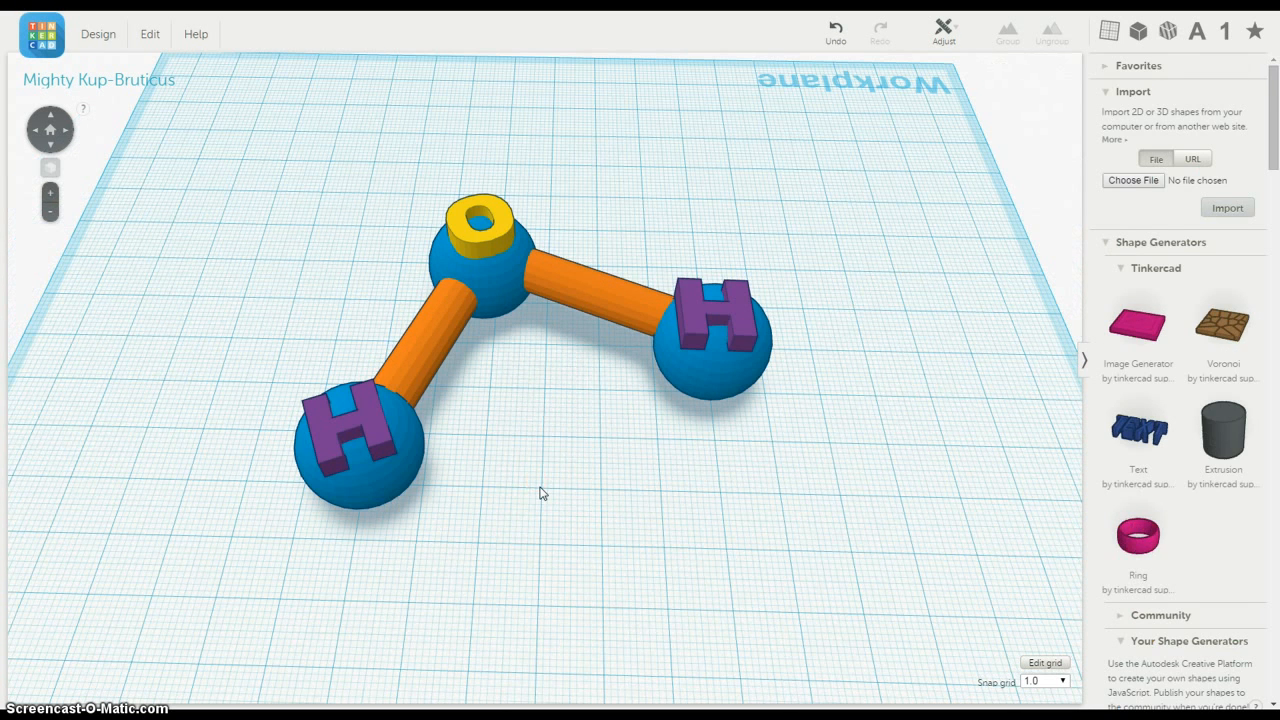
Step: Leave the finished molecule design and return to the dashboard listing all designs
{"action": "left_click", "coordinate": [106, 37]}
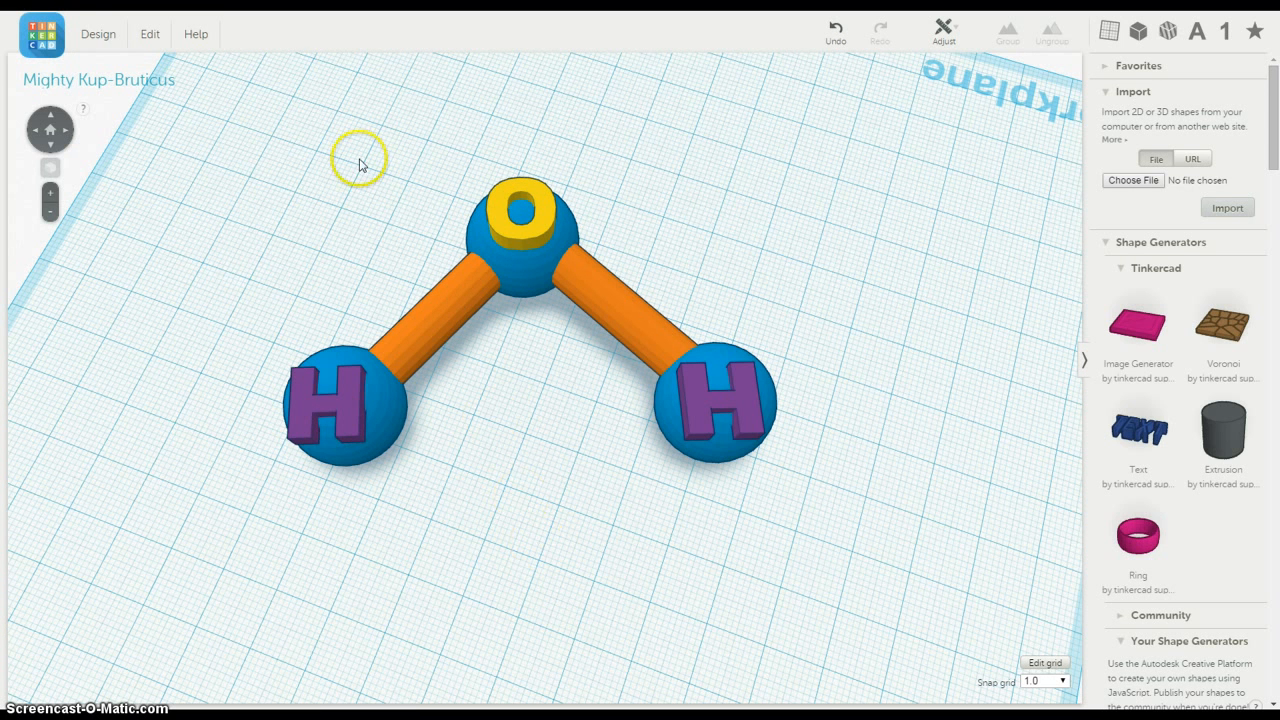
{"action": "left_click", "coordinate": [43, 45]}
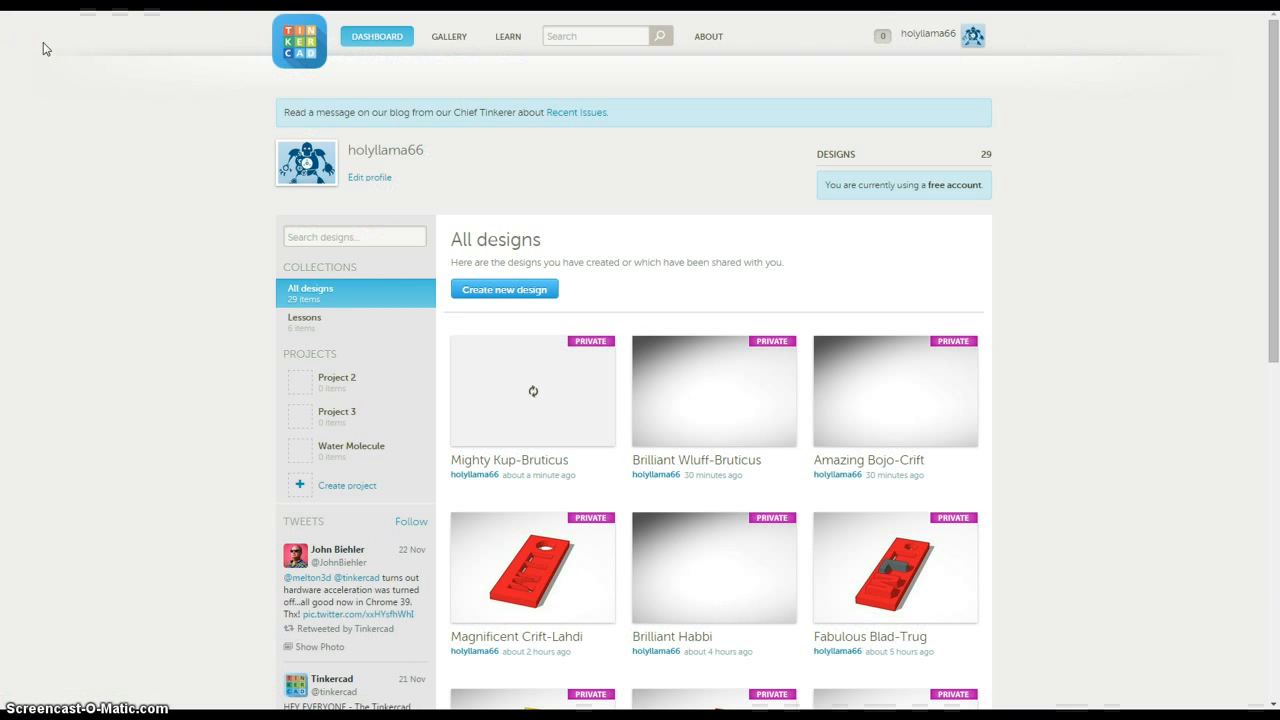